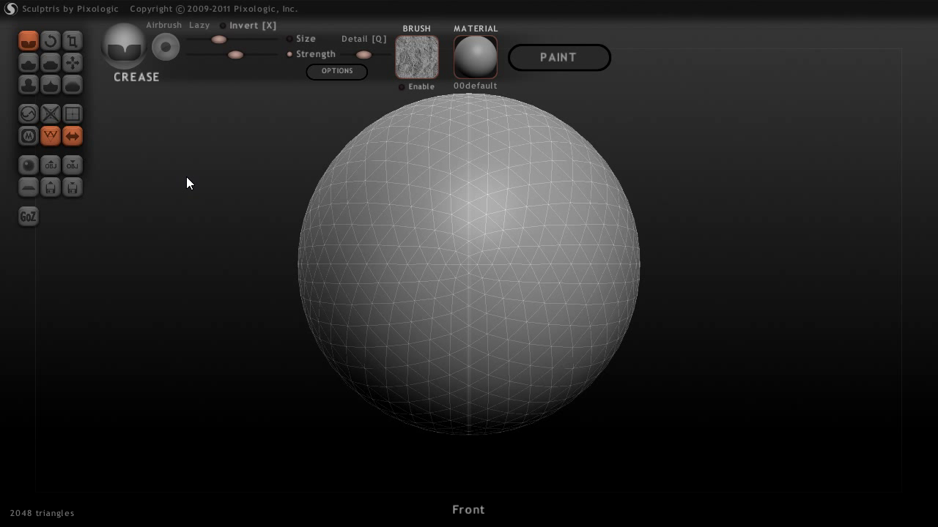
Pull a pair of symmetrical horns up and outward from the upper sides of the sphere with the Grab brush
mouse_move(786, 232)
left_mouse_down()
mouse_move(736, 241)
mouse_move(601, 209)
left_mouse_up()
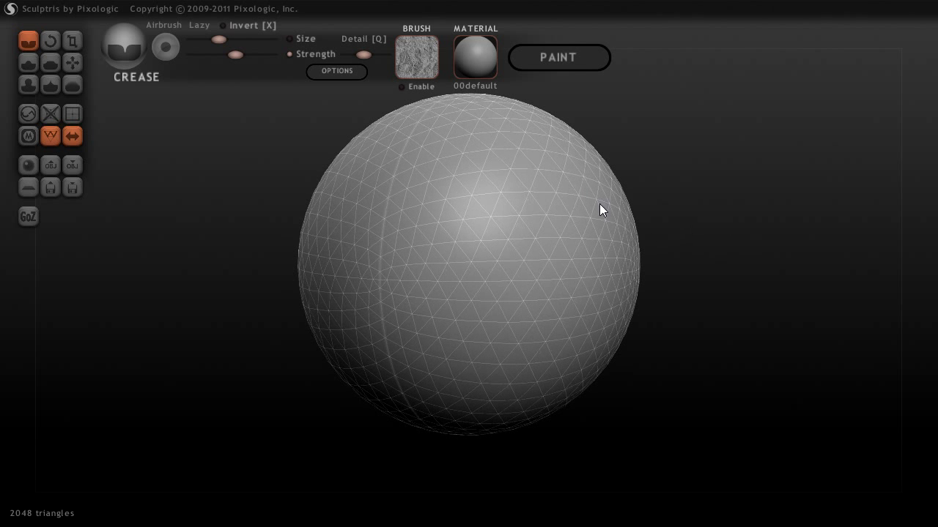
left_click(72, 63)
mouse_move(545, 157)
left_mouse_down()
mouse_move(621, 139)
mouse_move(630, 74)
left_mouse_up()
left_click_drag(586, 154, 645, 77)
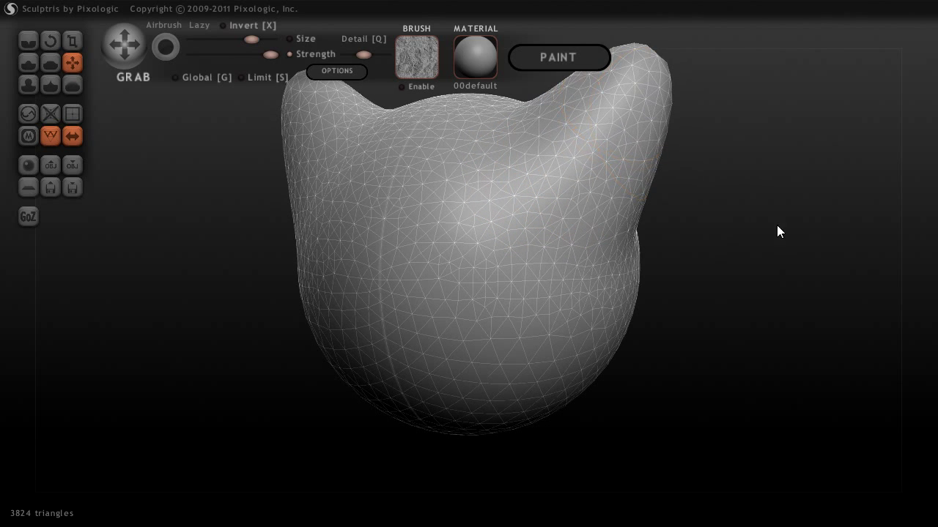
Lengthen the horns and adjust their shape from the front and side with the Grab brush
mouse_move(754, 218)
left_mouse_down()
mouse_move(734, 268)
mouse_move(651, 238)
left_mouse_up()
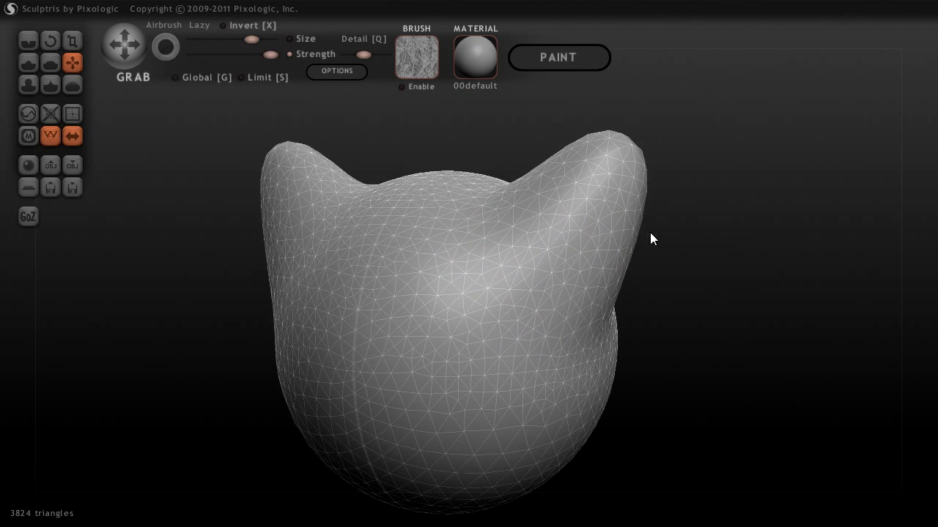
mouse_move(612, 171)
left_mouse_down()
mouse_move(654, 102)
mouse_move(657, 117)
left_mouse_up()
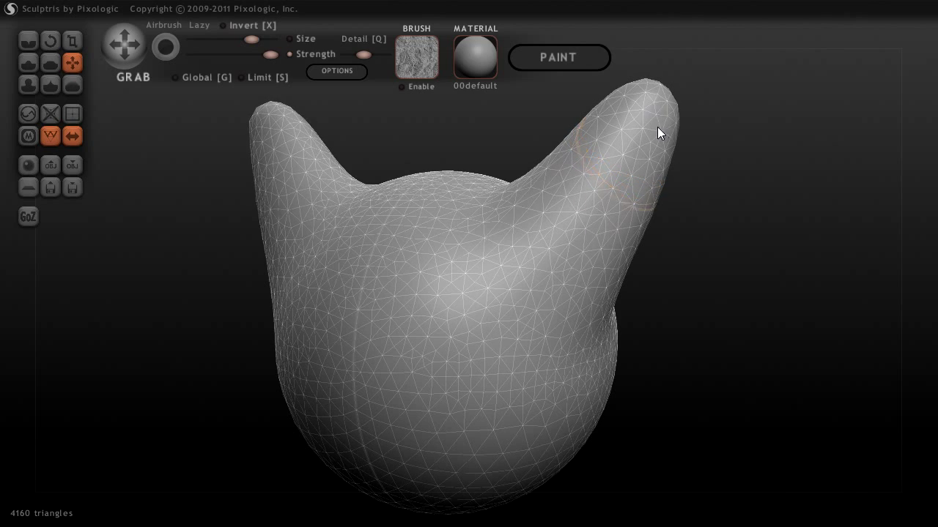
mouse_move(659, 196)
left_mouse_down()
mouse_move(642, 228)
mouse_move(594, 183)
mouse_move(613, 189)
left_mouse_up()
mouse_move(742, 241)
left_mouse_down()
mouse_move(704, 261)
mouse_move(648, 244)
left_mouse_up()
mouse_move(569, 139)
left_mouse_down()
mouse_move(571, 127)
mouse_move(519, 135)
mouse_move(544, 117)
left_mouse_up()
mouse_move(614, 193)
left_mouse_down()
mouse_move(581, 167)
mouse_move(532, 158)
mouse_move(525, 135)
left_mouse_up()
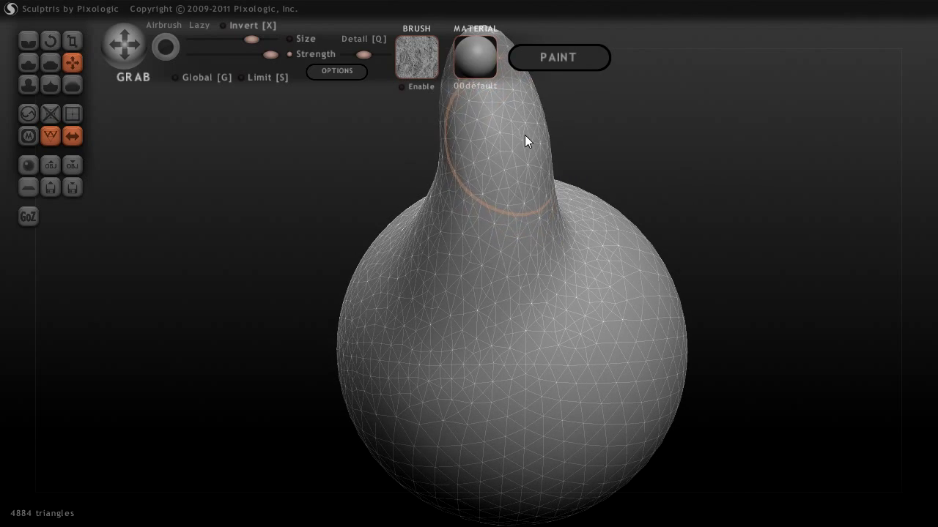
Build up a rounded nose at the front centre of the head with an enlarged Inflate brush
left_click_drag(628, 178, 667, 247)
left_click(27, 87)
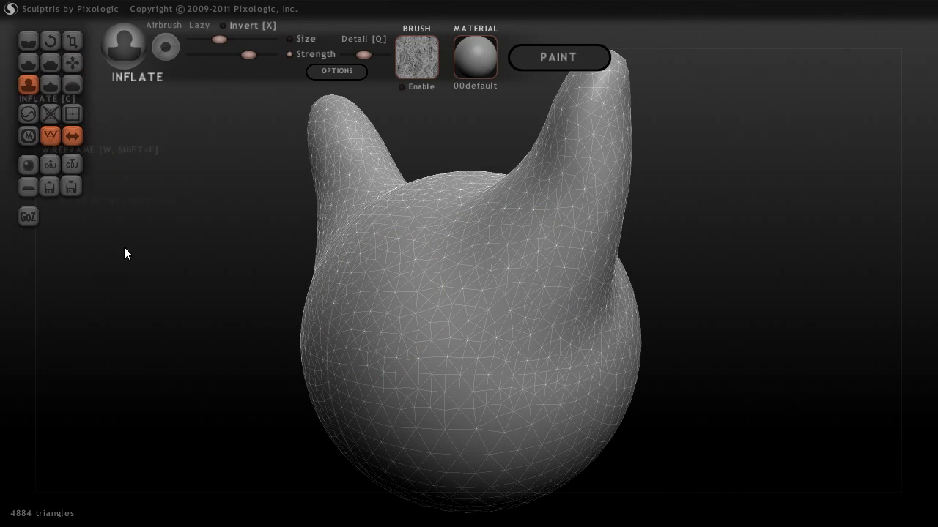
left_click_drag(175, 262, 249, 268)
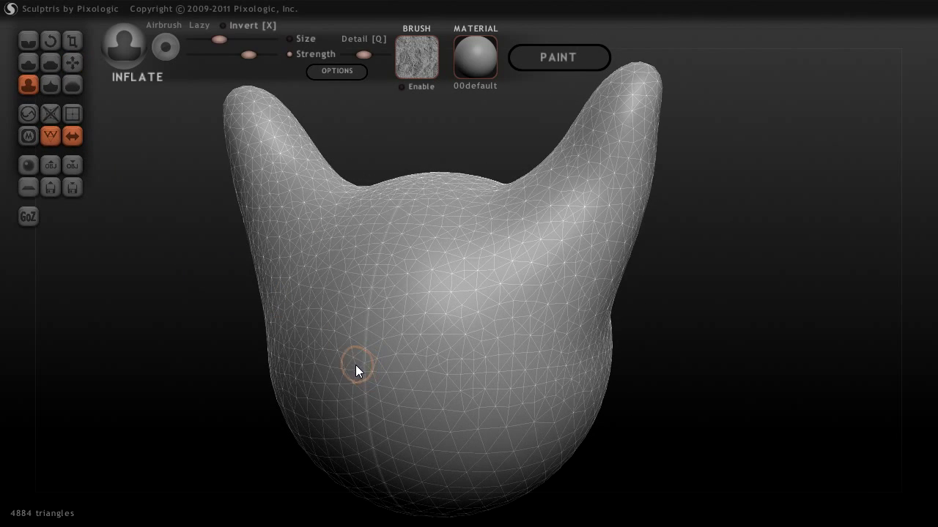
key("space")
left_click_drag(372, 306, 373, 289)
mouse_move(367, 360)
left_mouse_down()
mouse_move(356, 376)
mouse_move(342, 342)
mouse_move(366, 370)
mouse_move(335, 383)
mouse_move(371, 389)
mouse_move(334, 351)
mouse_move(372, 350)
mouse_move(354, 400)
mouse_move(328, 350)
mouse_move(337, 398)
mouse_move(339, 365)
mouse_move(351, 379)
mouse_move(349, 337)
mouse_move(366, 399)
mouse_move(354, 410)
mouse_move(372, 389)
mouse_move(330, 354)
mouse_move(344, 415)
mouse_move(356, 385)
left_mouse_up()
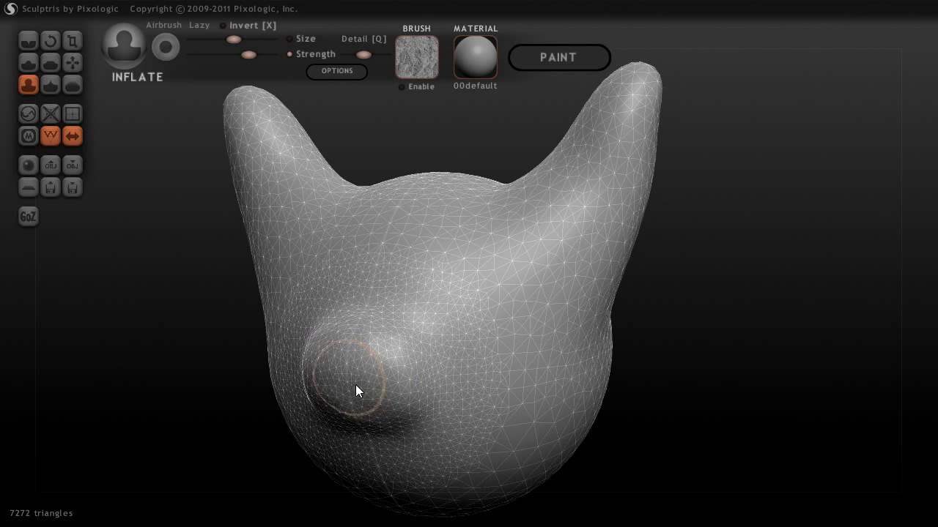
Pull the nose tip forward and down with Grab and swell the nostrils on both sides with Inflate
mouse_move(739, 383)
left_mouse_down()
mouse_move(642, 397)
mouse_move(463, 260)
left_mouse_up()
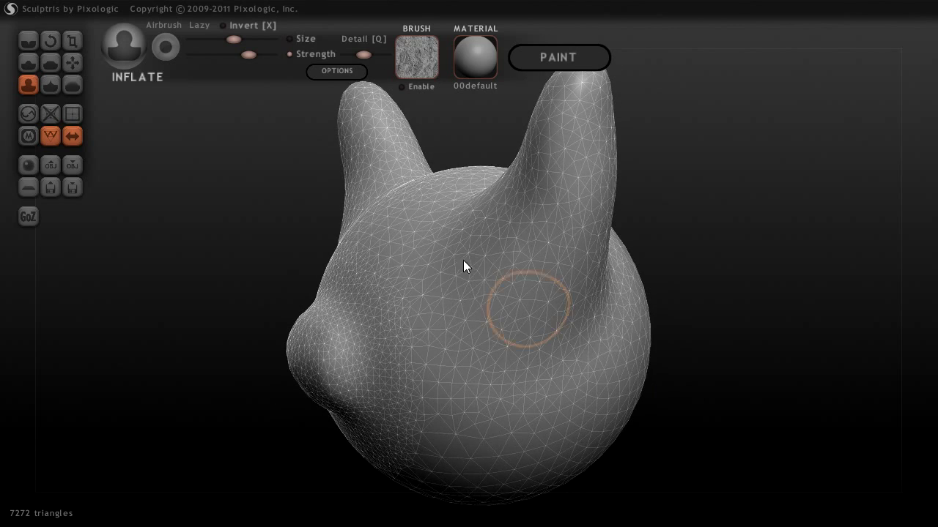
left_click(73, 63)
mouse_move(310, 357)
left_mouse_down()
mouse_move(281, 363)
mouse_move(280, 386)
left_mouse_up()
mouse_move(139, 370)
left_mouse_down()
mouse_move(249, 368)
mouse_move(248, 342)
mouse_move(228, 329)
left_mouse_up()
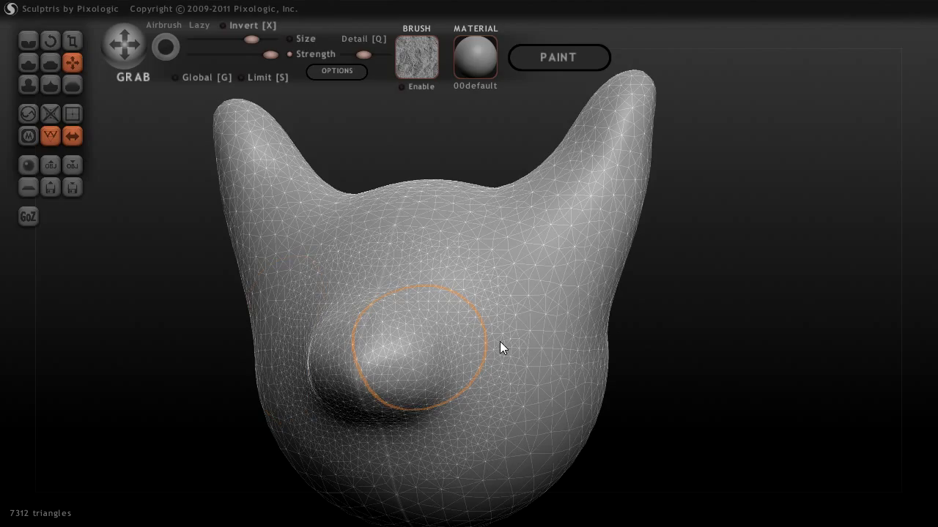
left_click(29, 82)
mouse_move(416, 393)
left_mouse_down()
mouse_move(430, 383)
mouse_move(428, 402)
mouse_move(427, 393)
mouse_move(361, 386)
mouse_move(345, 394)
mouse_move(417, 385)
mouse_move(396, 354)
mouse_move(419, 402)
mouse_move(438, 378)
mouse_move(385, 327)
mouse_move(322, 325)
mouse_move(307, 337)
mouse_move(411, 350)
left_mouse_up()
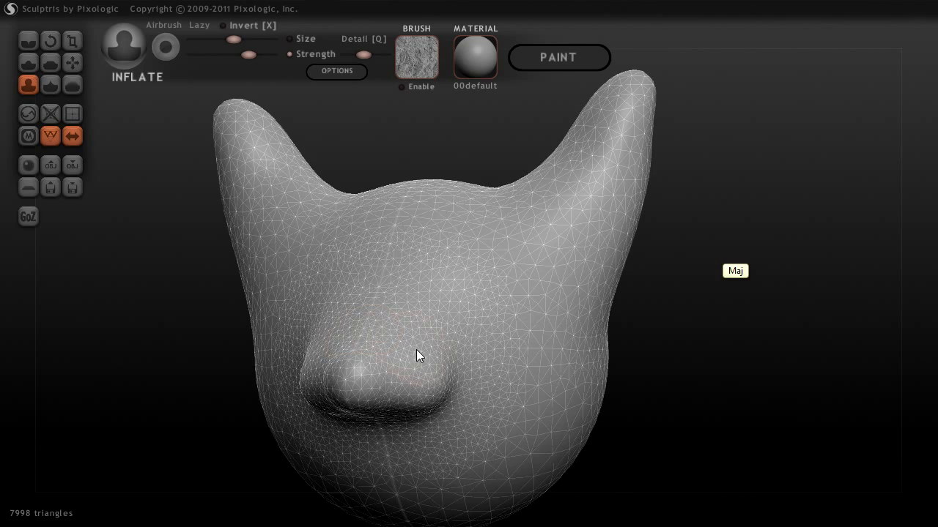
Reshape the nose profile and pull the lower face down into a narrow chin with the Grab brush
left_click_drag(669, 389, 590, 389)
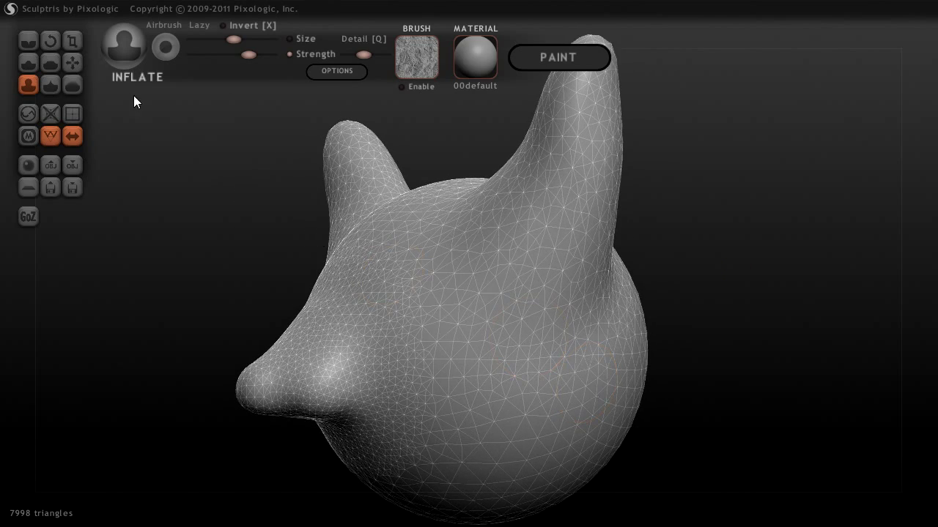
left_click(73, 63)
left_click_drag(251, 384, 291, 389)
left_click_drag(181, 367, 265, 355)
left_click_drag(688, 357, 653, 244, "alt")
mouse_move(444, 375)
left_mouse_down()
mouse_move(432, 423)
mouse_move(371, 498)
mouse_move(479, 420)
mouse_move(443, 452)
mouse_move(456, 459)
mouse_move(450, 404)
left_mouse_up()
left_click_drag(678, 293, 649, 370)
Carve eye sockets on both sides of the nose bridge with an enlarged, inverted Draw brush and smooth the nose area
left_click(28, 63)
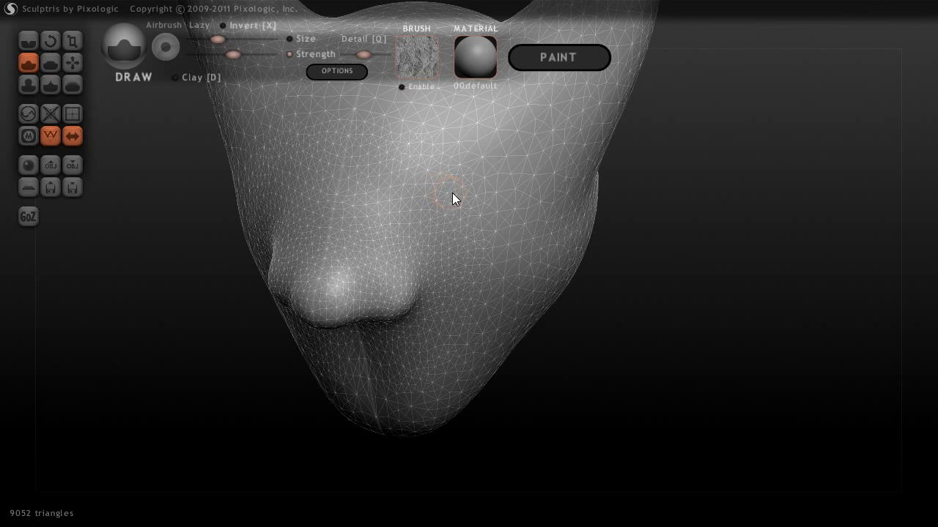
key("space")
left_click_drag(464, 145, 455, 129)
left_click_drag(667, 256, 642, 221)
mouse_move(425, 173)
left_mouse_down()
mouse_move(494, 182)
mouse_move(500, 199)
left_mouse_up()
key("ctrl+z")
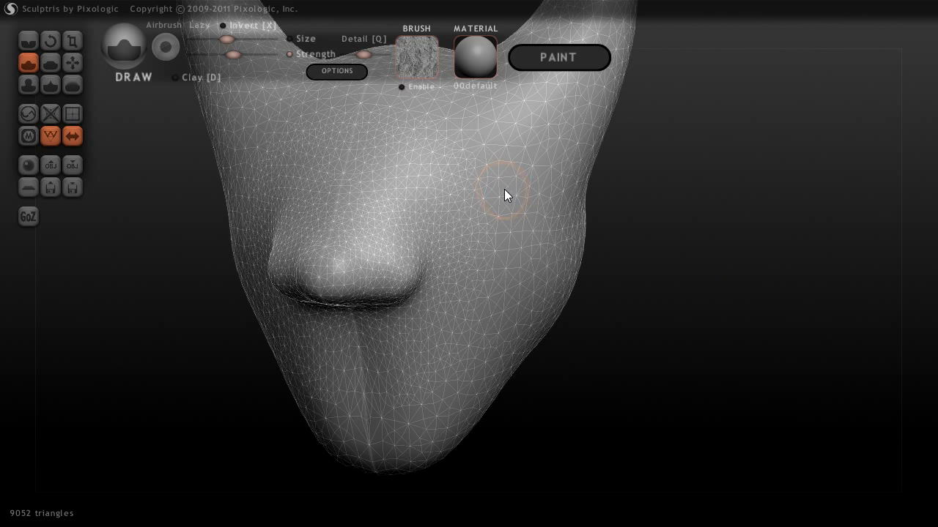
mouse_move(447, 178)
left_mouse_down("alt")
mouse_move(514, 191)
mouse_move(501, 203)
mouse_move(491, 189)
mouse_move(418, 180)
mouse_move(482, 180)
mouse_move(452, 144)
mouse_move(388, 158)
mouse_move(383, 147)
mouse_move(495, 139)
mouse_move(527, 180)
mouse_move(463, 140)
mouse_move(425, 195)
mouse_move(471, 202)
mouse_move(443, 179)
mouse_move(464, 179)
mouse_move(425, 191)
mouse_move(508, 194)
mouse_move(420, 206)
left_mouse_up("alt")
mouse_move(424, 275)
left_mouse_down("shift")
mouse_move(426, 247)
mouse_move(388, 237)
mouse_move(383, 203)
mouse_move(423, 223)
mouse_move(416, 211)
mouse_move(449, 222)
mouse_move(405, 201)
mouse_move(416, 236)
left_mouse_up("shift")
Build up the brows and eye area with the Draw brush and carve in beside the nose
mouse_move(358, 177)
left_mouse_down()
mouse_move(359, 135)
mouse_move(338, 208)
mouse_move(349, 174)
mouse_move(364, 175)
mouse_move(408, 230)
left_mouse_up()
left_click_drag(682, 322, 586, 313)
mouse_move(378, 215)
left_mouse_down("alt")
mouse_move(380, 266)
mouse_move(392, 223)
mouse_move(441, 254)
mouse_move(496, 245)
mouse_move(391, 219)
mouse_move(374, 290)
mouse_move(384, 286)
mouse_move(371, 259)
mouse_move(343, 237)
mouse_move(356, 211)
mouse_move(380, 223)
mouse_move(359, 197)
mouse_move(382, 240)
left_mouse_up("alt")
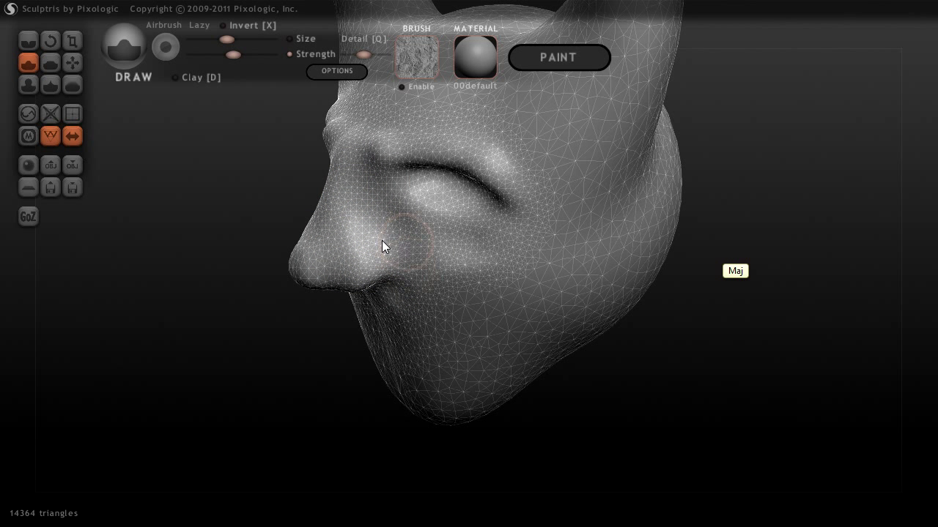
Carve a mouth line below the nose and build up full upper and lower lips with the Draw brush
left_click_drag(623, 374, 718, 330)
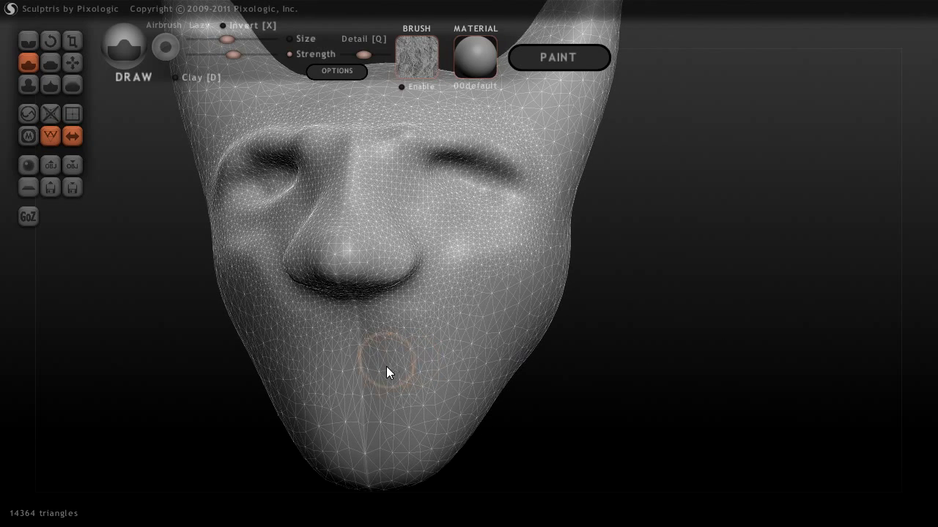
mouse_move(350, 365)
left_mouse_down("alt")
mouse_move(411, 369)
mouse_move(345, 368)
mouse_move(390, 366)
mouse_move(374, 339)
mouse_move(321, 346)
mouse_move(414, 344)
mouse_move(439, 368)
mouse_move(324, 407)
mouse_move(387, 396)
mouse_move(341, 393)
left_mouse_up("alt")
left_click_drag(611, 397, 495, 394)
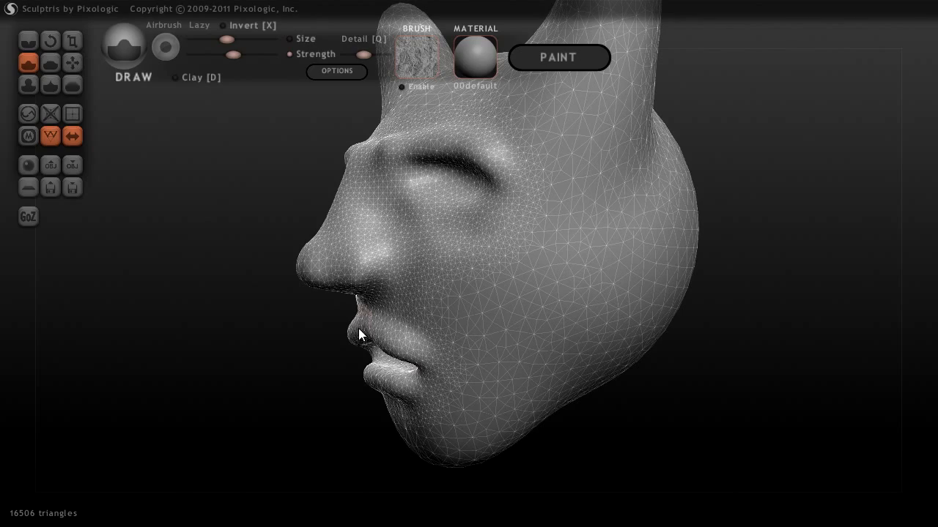
mouse_move(361, 331)
left_mouse_down()
mouse_move(422, 363)
mouse_move(460, 348)
left_mouse_up()
mouse_move(597, 417)
left_mouse_down()
mouse_move(729, 394)
mouse_move(660, 412)
mouse_move(692, 421)
left_mouse_up()
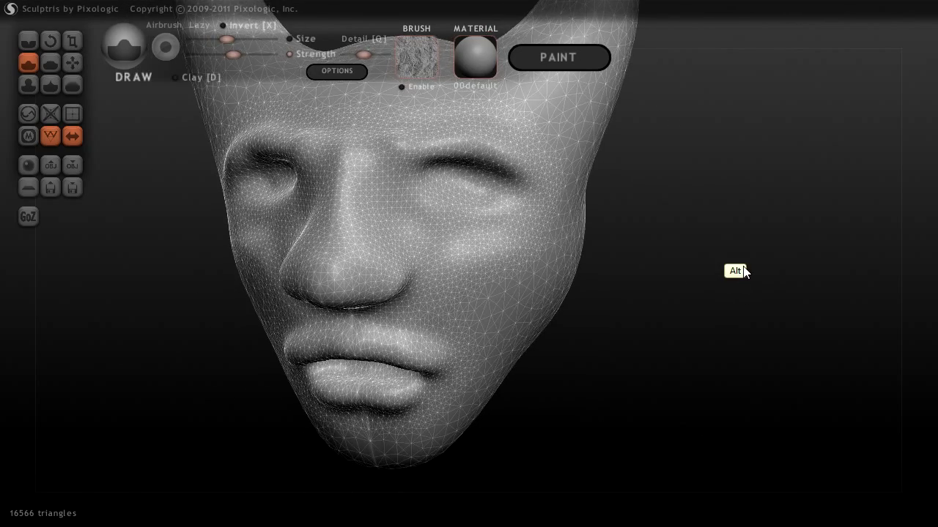
Sculpt raised ridges around the bases of both horns with the Draw brush, working from several sides
left_click_drag(744, 271, 741, 345, "alt")
mouse_move(446, 124)
left_mouse_down()
mouse_move(474, 114)
mouse_move(523, 217)
mouse_move(520, 182)
mouse_move(708, 289)
mouse_move(586, 240)
mouse_move(634, 240)
left_mouse_up()
mouse_move(736, 239)
left_mouse_down()
mouse_move(604, 265)
mouse_move(610, 240)
left_mouse_up()
mouse_move(789, 287)
left_mouse_down()
mouse_move(752, 283)
mouse_move(485, 172)
mouse_move(465, 263)
mouse_move(394, 327)
mouse_move(441, 284)
mouse_move(409, 310)
mouse_move(443, 267)
mouse_move(410, 300)
left_mouse_up()
mouse_move(334, 338)
left_mouse_down()
mouse_move(185, 370)
mouse_move(156, 363)
left_mouse_up()
mouse_move(412, 175)
left_mouse_down()
mouse_move(344, 213)
mouse_move(353, 200)
left_mouse_up()
mouse_move(677, 119)
left_mouse_down()
mouse_move(429, 259)
mouse_move(331, 262)
mouse_move(410, 263)
mouse_move(458, 247)
mouse_move(431, 270)
mouse_move(314, 264)
mouse_move(190, 239)
mouse_move(503, 211)
mouse_move(697, 169)
mouse_move(392, 201)
mouse_move(415, 204)
mouse_move(433, 179)
mouse_move(354, 276)
mouse_move(348, 263)
mouse_move(458, 166)
mouse_move(370, 245)
left_mouse_up()
left_click_drag(254, 290, 398, 231)
mouse_move(492, 230)
left_mouse_down("alt")
mouse_move(505, 233)
mouse_move(489, 266)
mouse_move(430, 334)
left_mouse_up("alt")
mouse_move(359, 337)
left_mouse_down()
mouse_move(271, 337)
mouse_move(116, 127)
left_mouse_up()
Flatten the surfaces of the horns and the areas around their bases with the Flatten brush
left_click(49, 68)
mouse_move(263, 321)
left_mouse_down()
mouse_move(434, 274)
mouse_move(587, 216)
left_mouse_up()
mouse_move(692, 227)
left_mouse_down()
mouse_move(699, 200)
mouse_move(693, 245)
mouse_move(645, 236)
left_mouse_up()
mouse_move(592, 157)
left_mouse_down()
mouse_move(565, 227)
mouse_move(603, 151)
mouse_move(534, 271)
mouse_move(584, 170)
mouse_move(556, 242)
mouse_move(587, 150)
left_mouse_up()
mouse_move(670, 293)
left_mouse_down()
mouse_move(779, 261)
mouse_move(679, 218)
left_mouse_up()
mouse_move(537, 108)
left_mouse_down()
mouse_move(498, 174)
mouse_move(550, 89)
mouse_move(521, 159)
left_mouse_up()
mouse_move(608, 202)
left_mouse_down()
mouse_move(715, 274)
mouse_move(712, 243)
mouse_move(396, 218)
mouse_move(259, 272)
mouse_move(435, 176)
mouse_move(441, 206)
mouse_move(377, 131)
mouse_move(411, 195)
mouse_move(339, 142)
mouse_move(382, 244)
mouse_move(389, 232)
mouse_move(332, 330)
left_mouse_up()
mouse_move(438, 201)
left_mouse_down()
mouse_move(487, 137)
mouse_move(495, 272)
left_mouse_up()
mouse_move(705, 244)
left_mouse_down()
mouse_move(693, 241)
mouse_move(724, 317)
mouse_move(737, 293)
mouse_move(722, 281)
left_mouse_up()
scroll(745, 261, "down", 5)
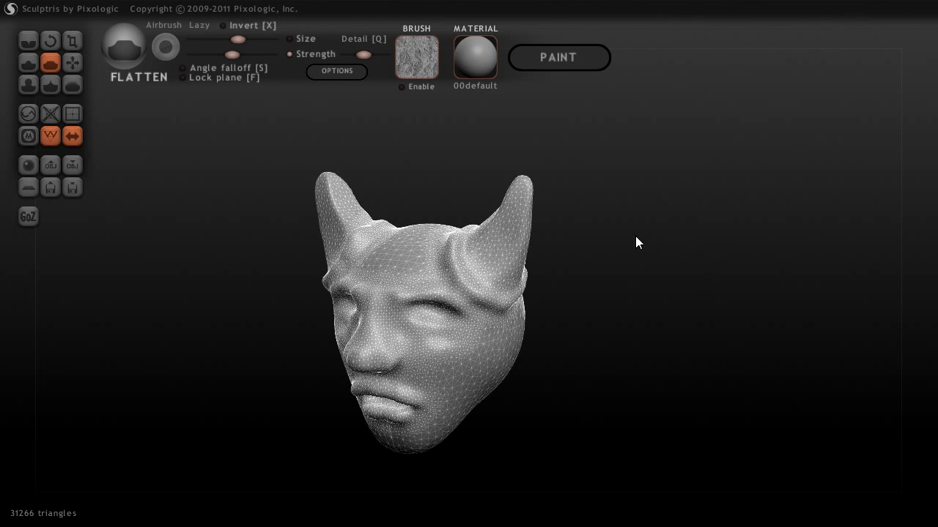
Switch the finished head from sculpting to painting, adjusting the mapping resolution and building the mapping
left_click(26, 62)
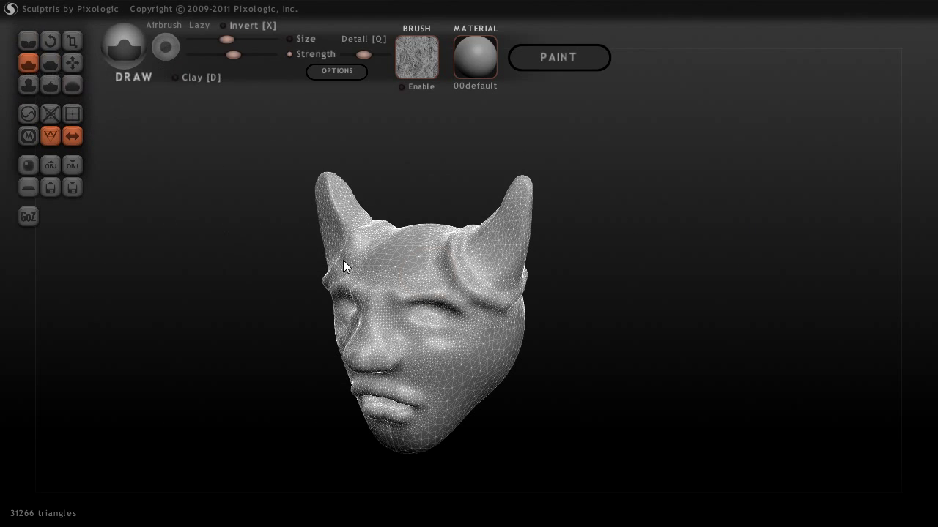
left_click_drag(720, 270, 725, 234, "alt")
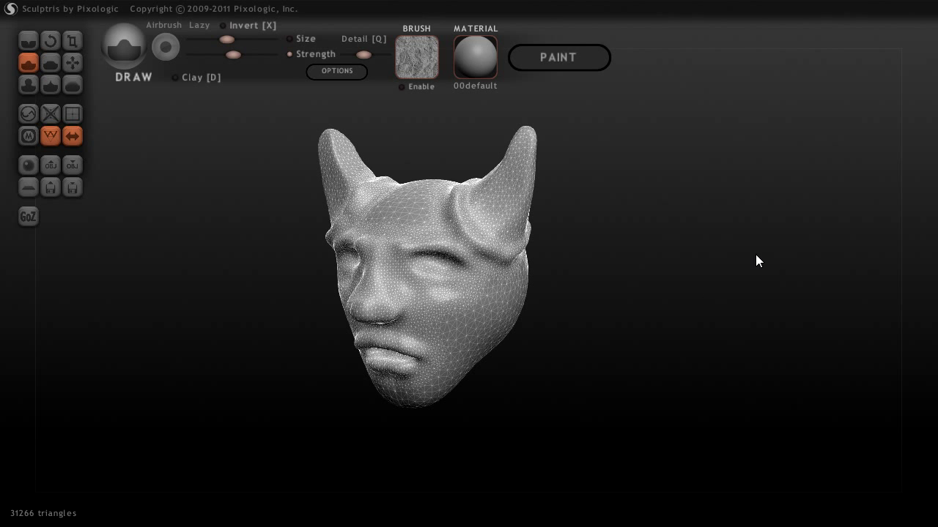
mouse_move(708, 259)
left_mouse_down()
mouse_move(740, 295)
mouse_move(682, 270)
mouse_move(725, 250)
mouse_move(689, 285)
left_mouse_up()
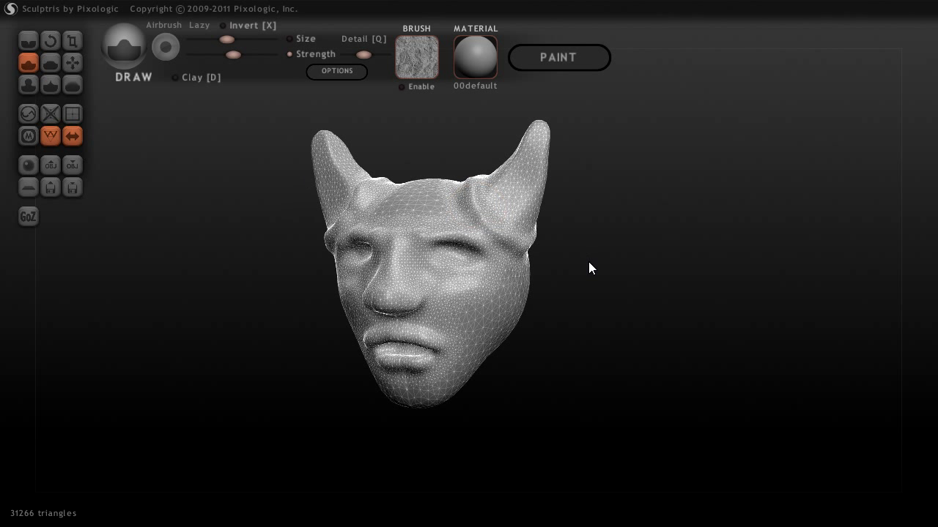
left_click(584, 59)
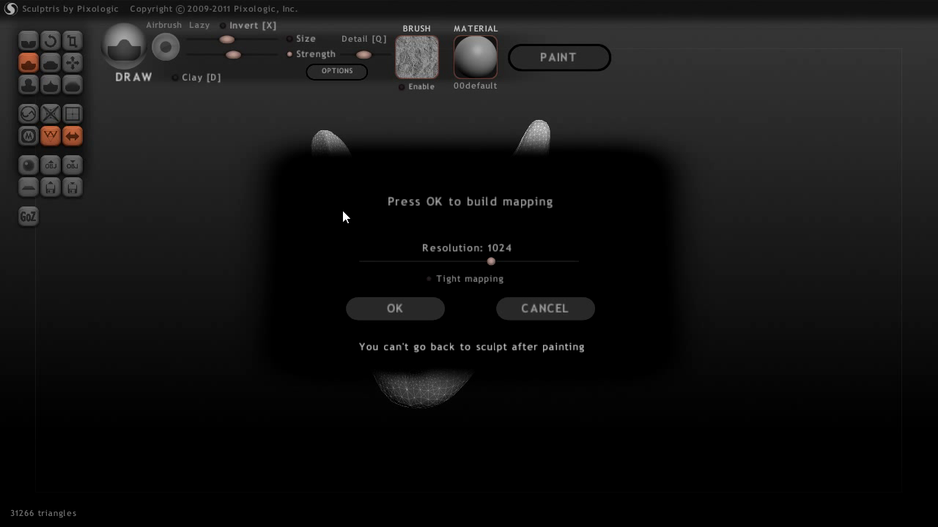
left_click_drag(493, 265, 468, 272)
left_click_drag(465, 265, 484, 267)
left_click(405, 313)
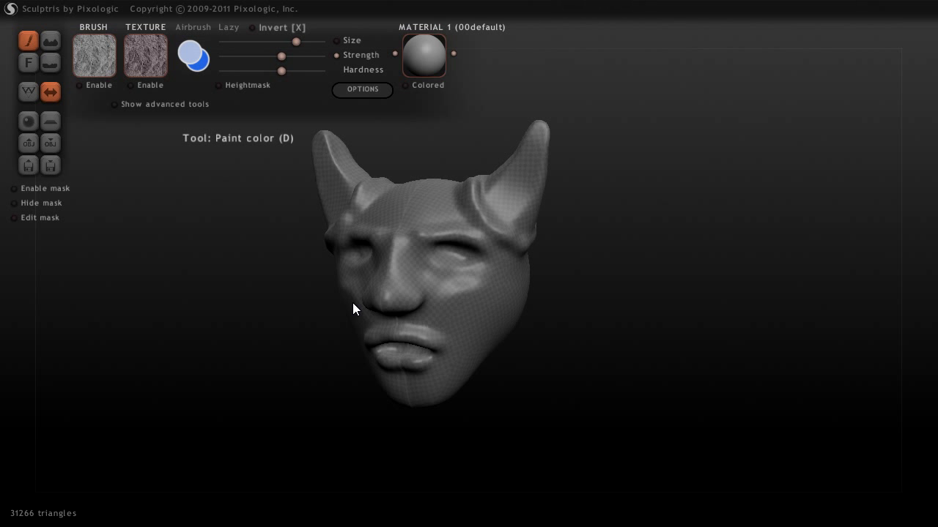
Examine the mapped head from several angles and distances, with and without its wireframe
left_click_drag(608, 226, 513, 227)
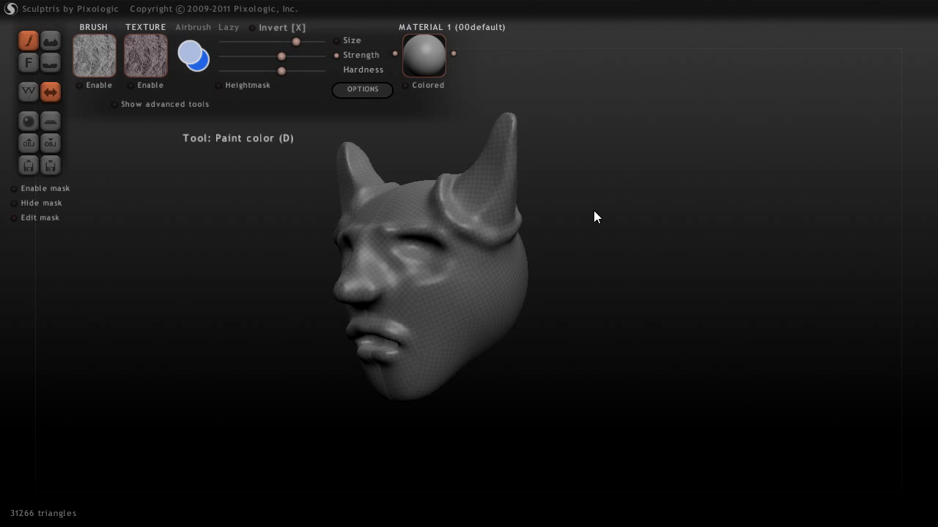
scroll(602, 201, "down", 4)
scroll(594, 235, "up", 10)
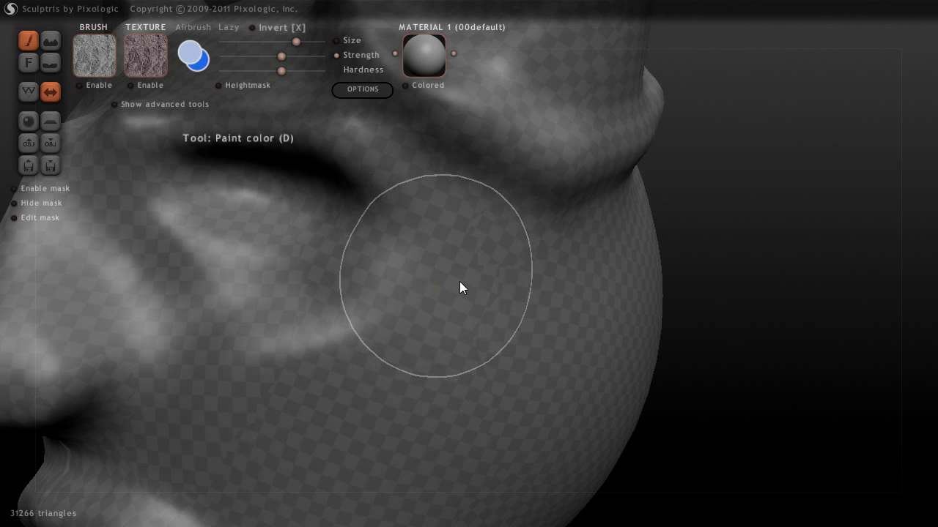
scroll(745, 244, "down", 10)
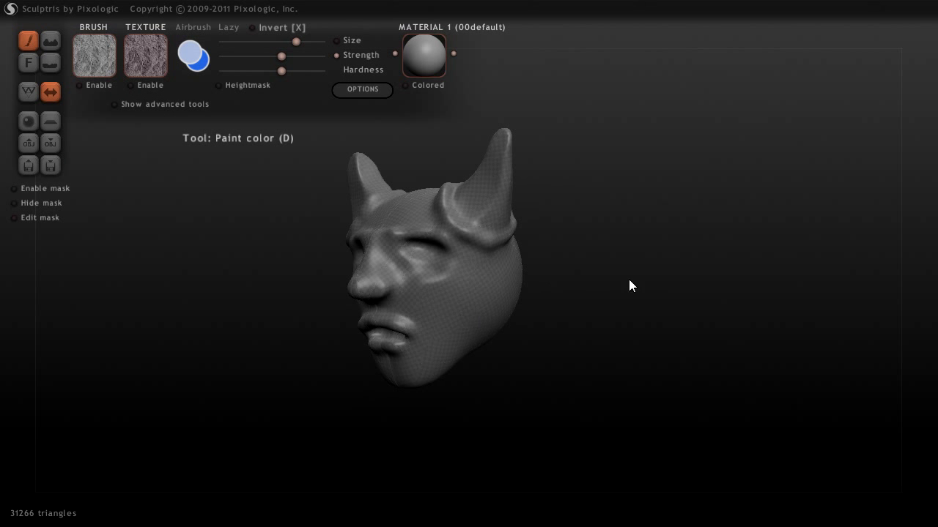
mouse_move(654, 257)
left_mouse_down()
mouse_move(697, 293)
mouse_move(659, 278)
left_mouse_up()
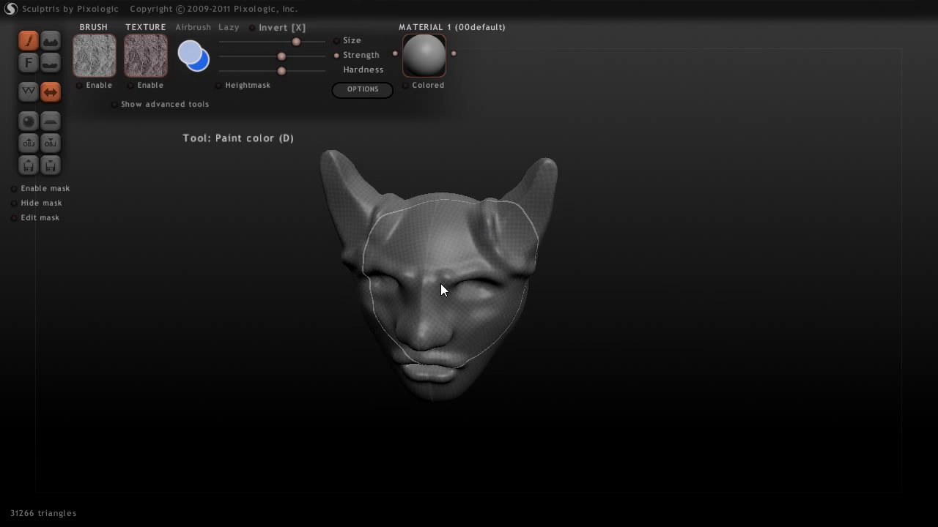
left_click_drag(628, 326, 556, 297)
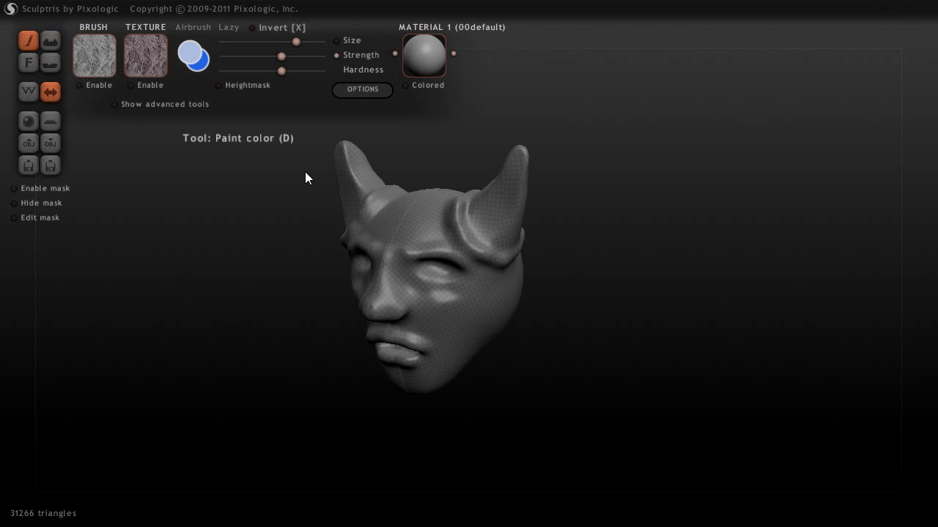
left_click(27, 90)
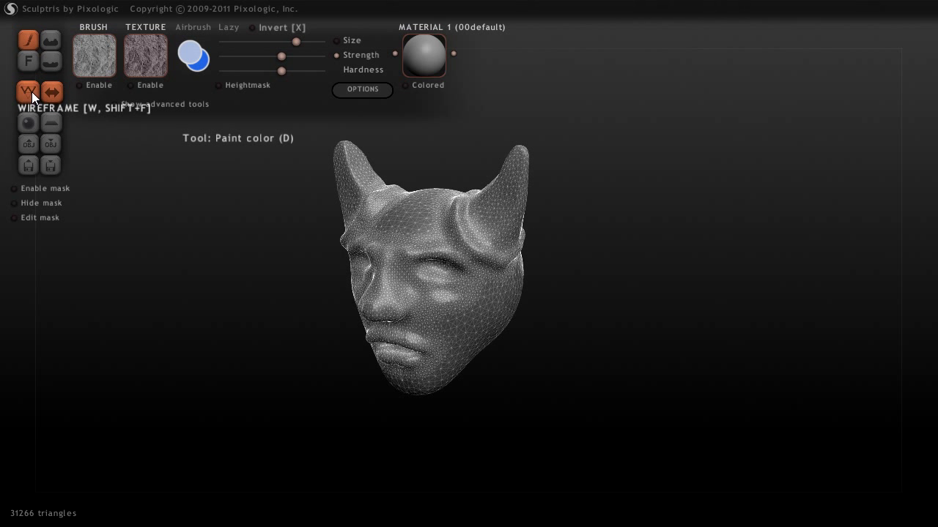
left_click(29, 91)
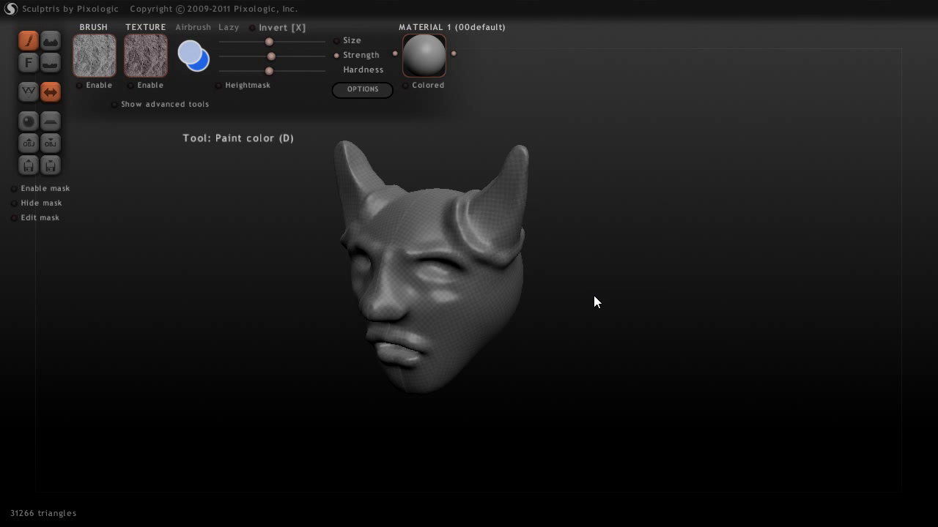
scroll(594, 283, "down", 4)
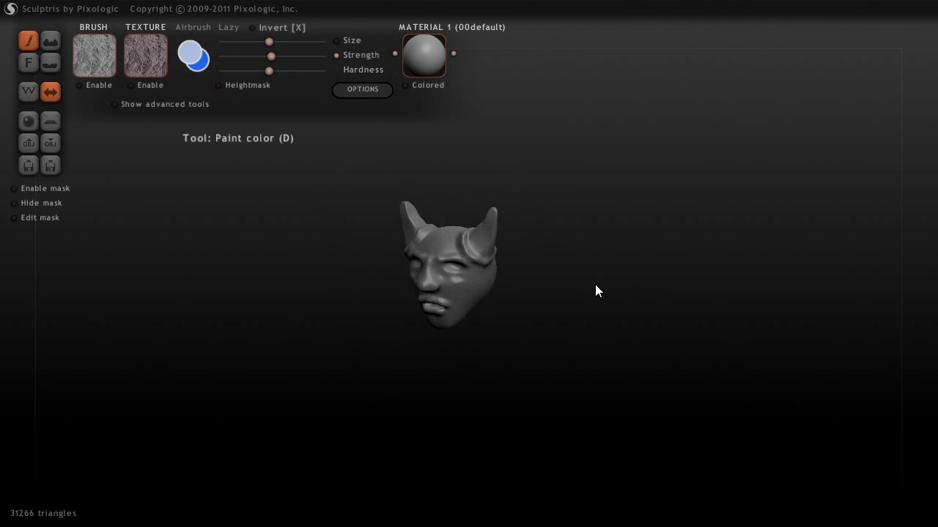
scroll(592, 297, "up", 10)
scroll(726, 295, "down", 5)
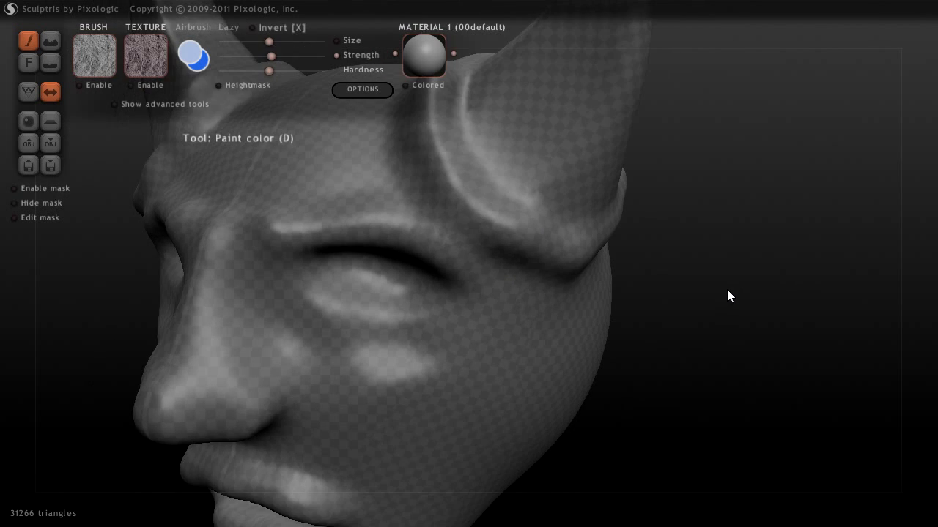
scroll(726, 295, "up", 5)
scroll(737, 278, "down", 6)
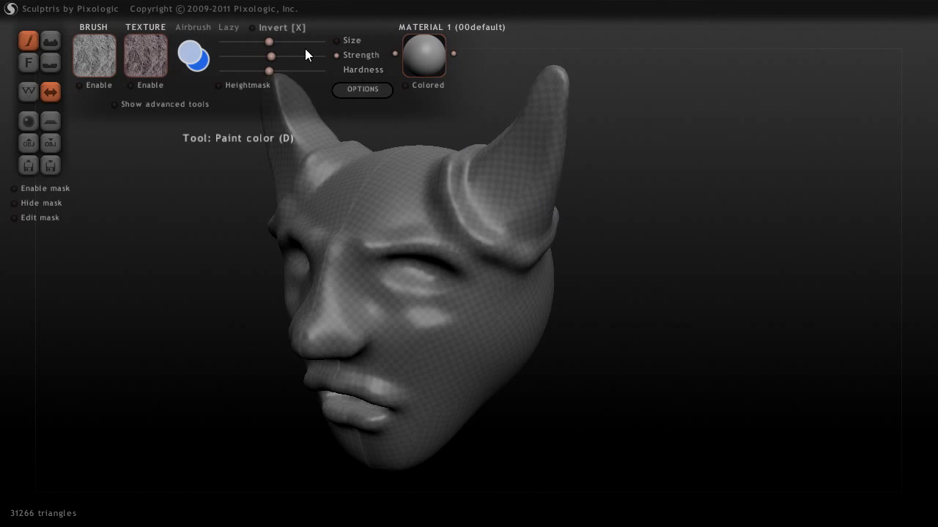
Change the primary paint colour from light blue to a muted tan by adjusting its hue and saturation
left_click(190, 52)
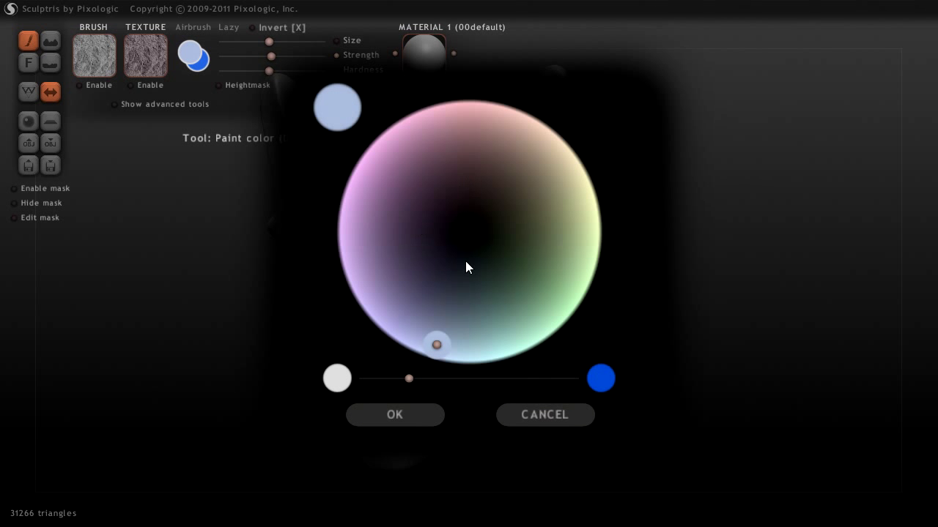
left_click_drag(411, 380, 553, 400)
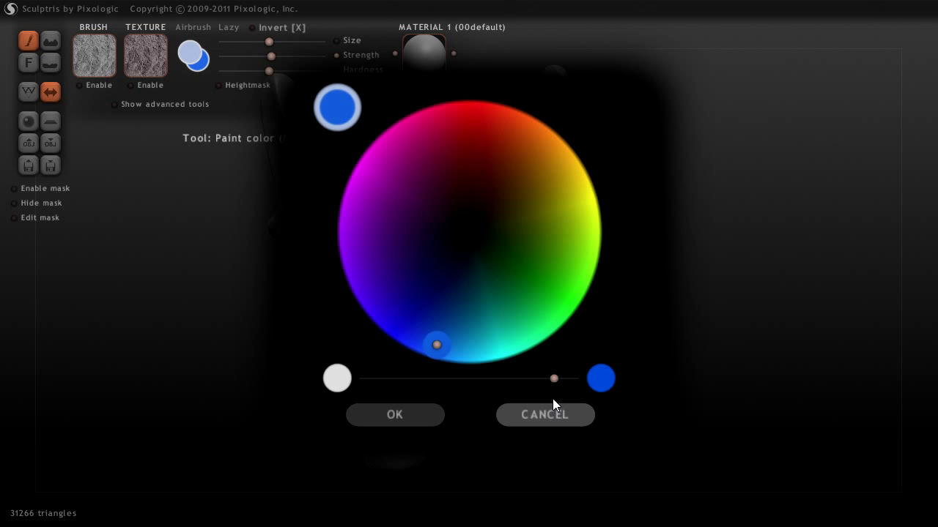
left_click_drag(483, 291, 543, 171)
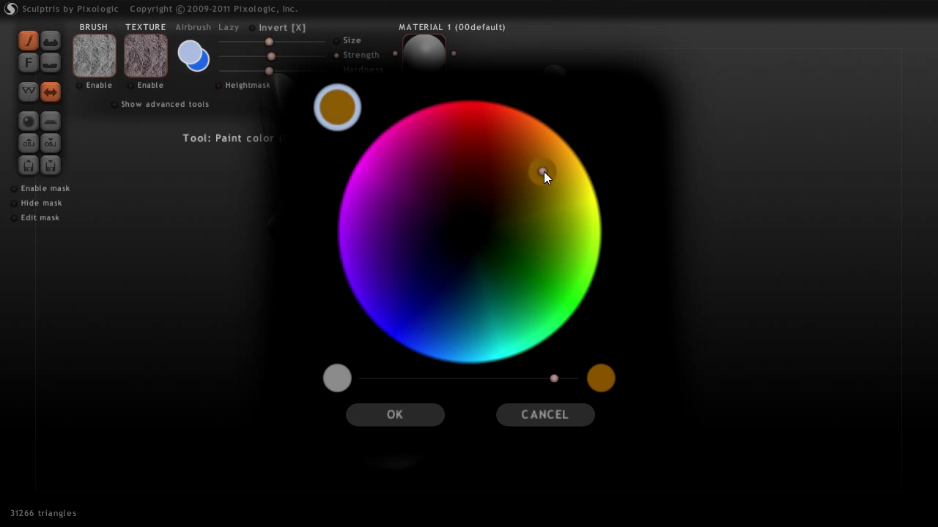
left_click_drag(554, 378, 480, 373)
left_click_drag(543, 174, 547, 160)
left_click_drag(479, 378, 447, 378)
left_click(425, 415)
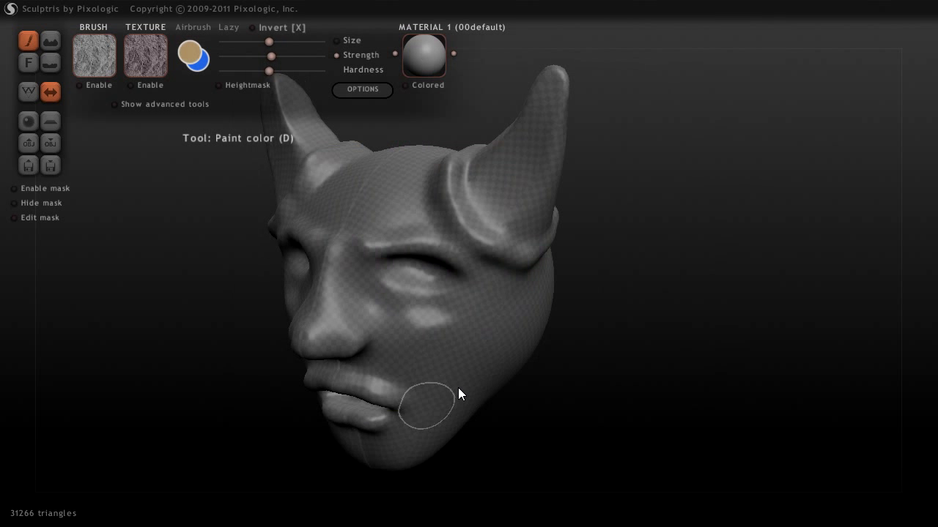
Paint the tan colour over the forehead, cheeks, side of the head, nose and chin, working from several angles
mouse_move(482, 337)
left_mouse_down()
mouse_move(453, 419)
mouse_move(506, 358)
mouse_move(371, 454)
mouse_move(436, 394)
mouse_move(383, 368)
mouse_move(431, 385)
mouse_move(415, 342)
mouse_move(481, 333)
mouse_move(484, 306)
mouse_move(463, 327)
left_mouse_up()
mouse_move(389, 177)
left_mouse_down()
mouse_move(391, 203)
mouse_move(356, 234)
mouse_move(386, 318)
left_mouse_up()
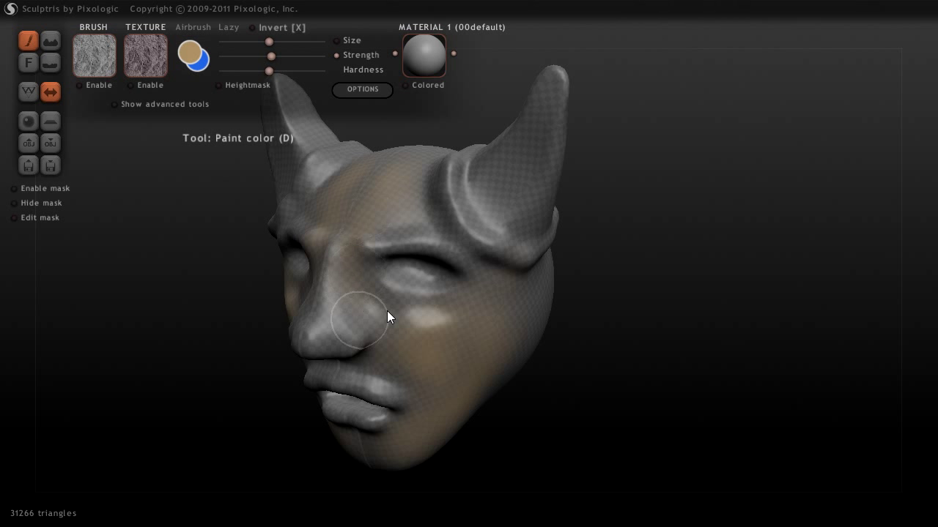
left_click_drag(565, 341, 502, 347)
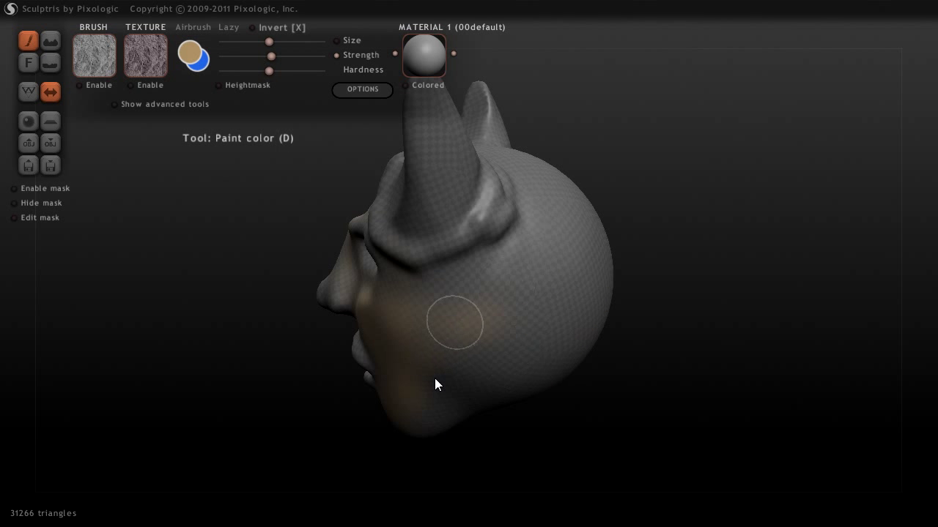
mouse_move(443, 331)
left_mouse_down()
mouse_move(487, 257)
mouse_move(452, 353)
mouse_move(473, 384)
mouse_move(418, 353)
left_mouse_up()
mouse_move(435, 397)
left_mouse_down()
mouse_move(500, 274)
mouse_move(418, 302)
mouse_move(512, 367)
left_mouse_up()
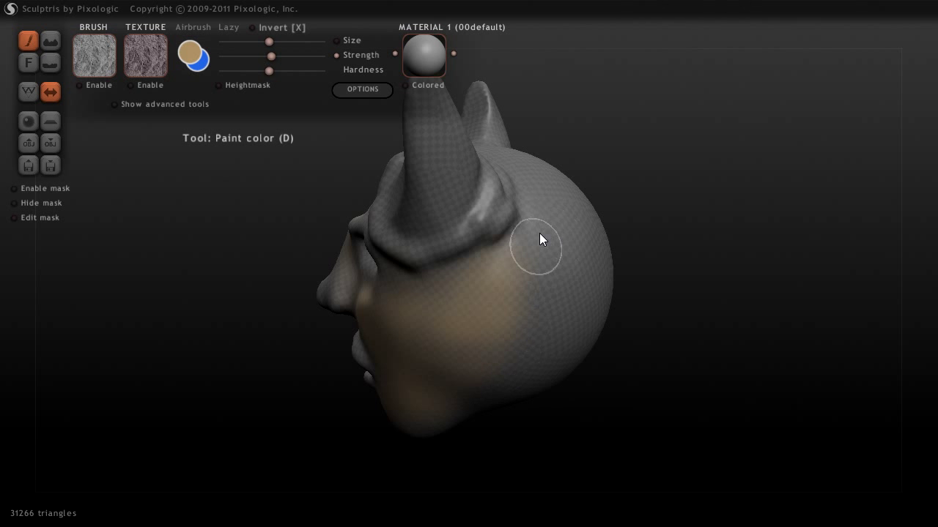
left_click_drag(189, 305, 352, 308)
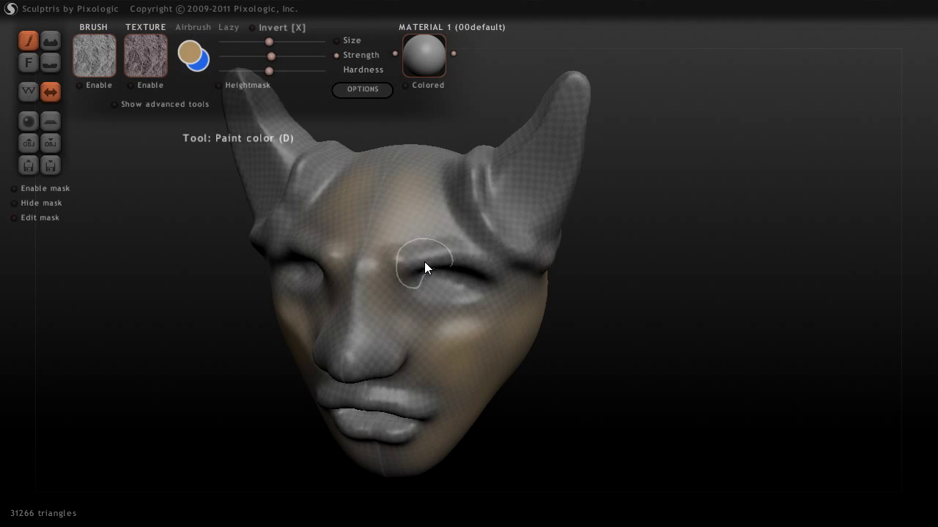
mouse_move(372, 356)
left_mouse_down()
mouse_move(386, 356)
mouse_move(318, 351)
mouse_move(353, 342)
left_mouse_up()
left_click_drag(200, 371, 383, 335)
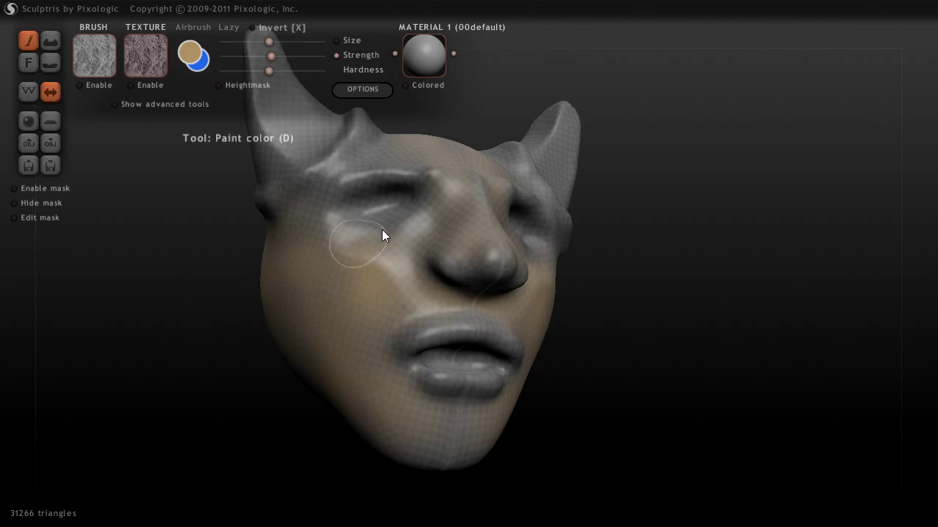
left_click_drag(701, 305, 459, 264)
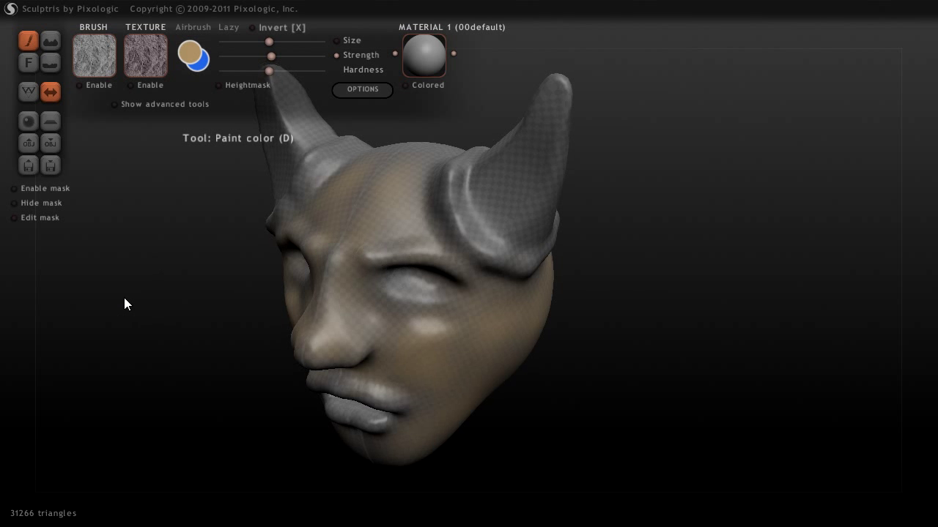
left_click_drag(124, 298, 187, 257)
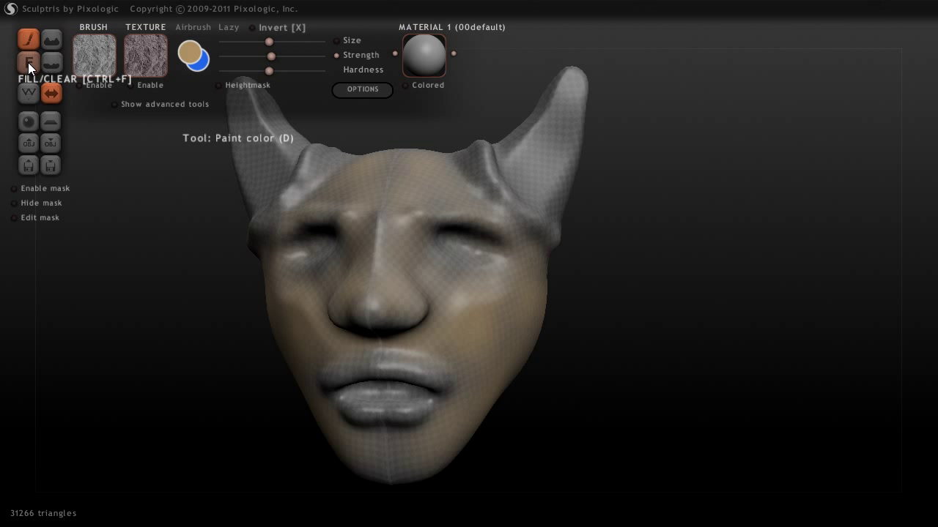
Fill the entire horned head with the tan paint colour
key("f")
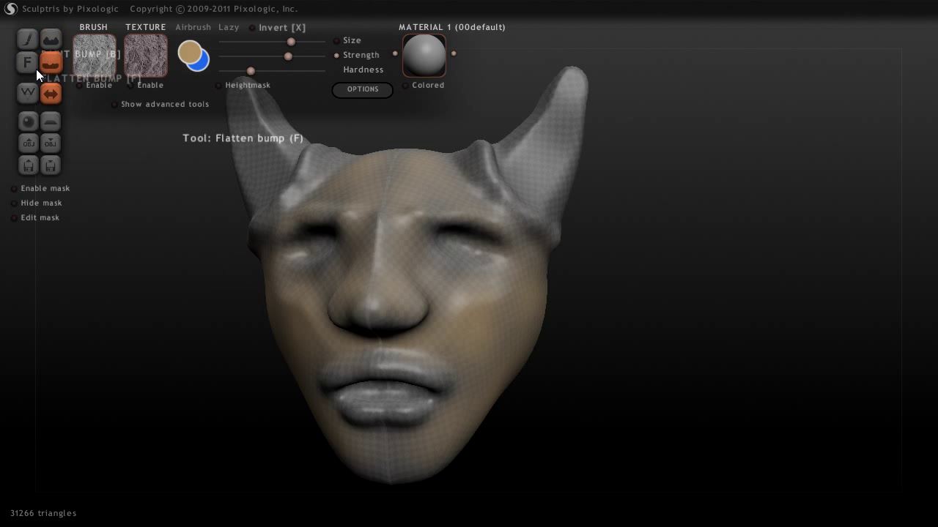
left_click(30, 42)
left_click(29, 62)
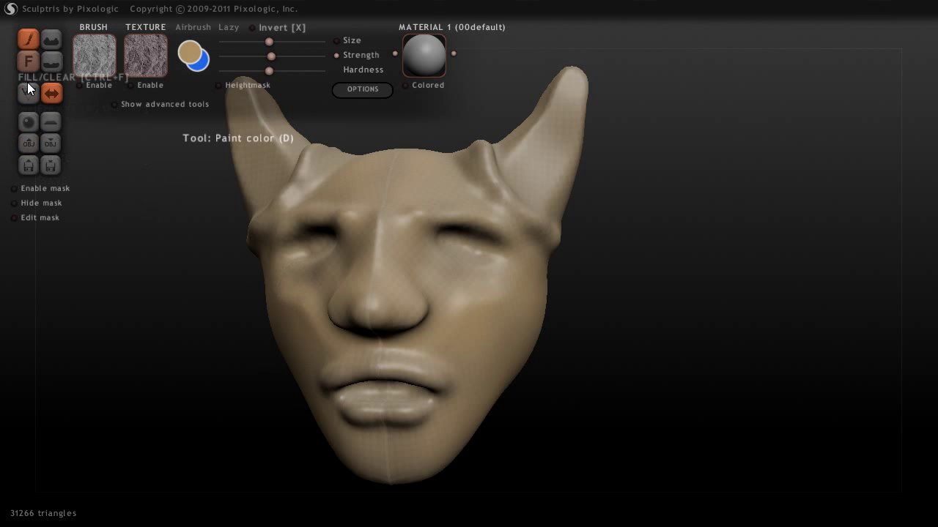
Adjust the hue and saturation of the primary paint colour to a stronger orange-brown
left_click_drag(645, 236, 603, 260)
left_click(189, 53)
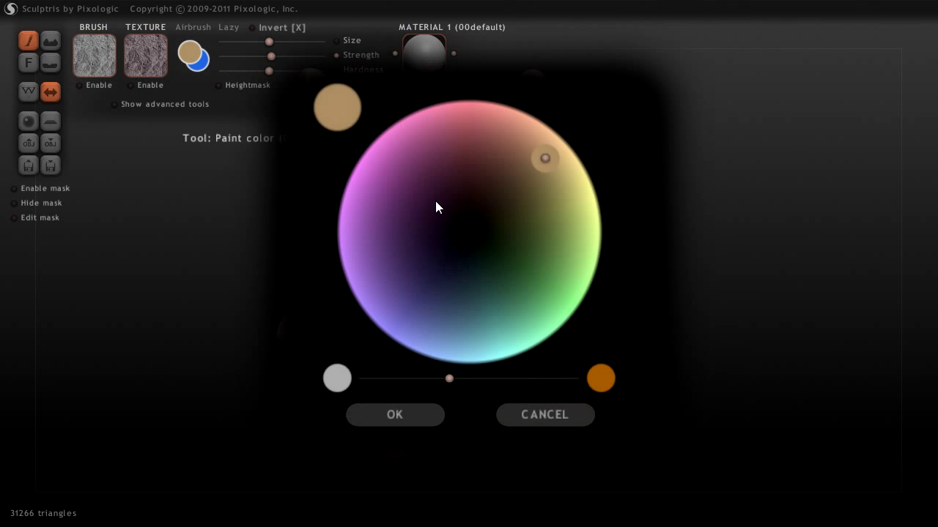
left_click_drag(544, 159, 564, 178)
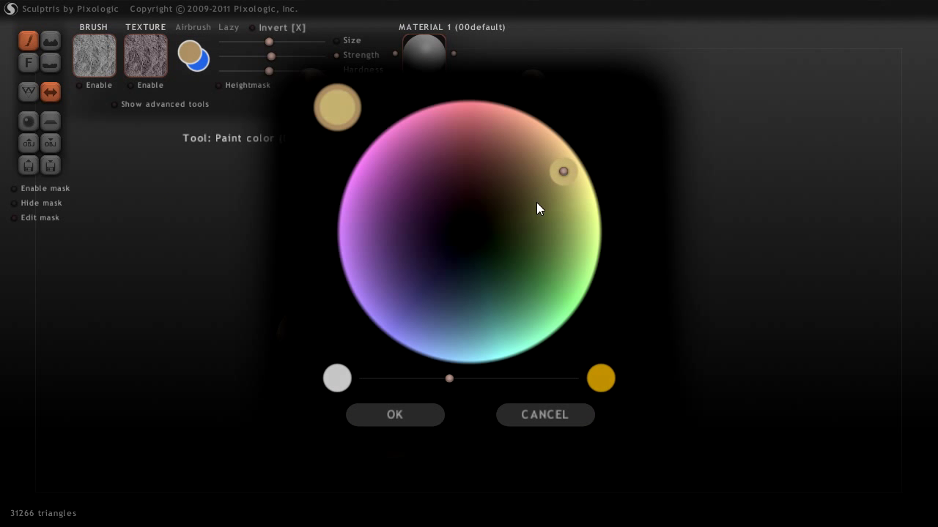
left_click(426, 413)
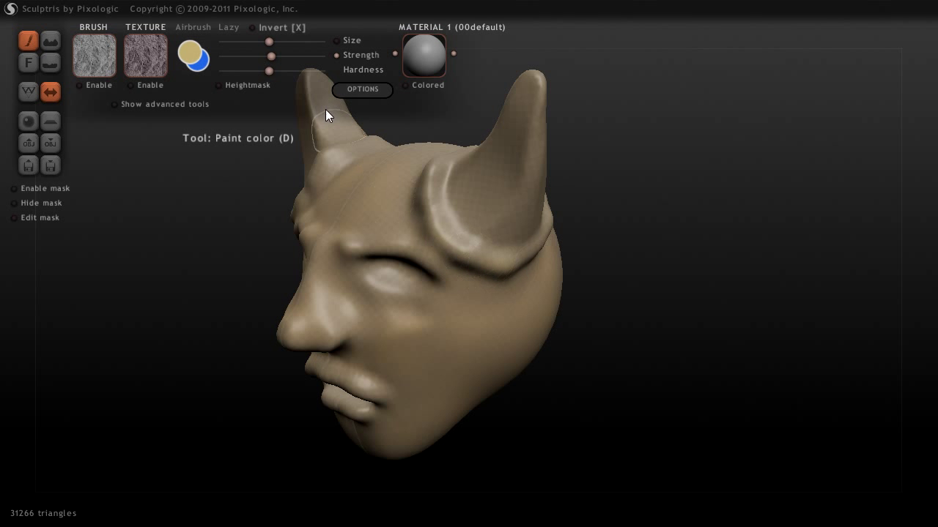
left_click(190, 53)
left_click_drag(452, 378, 490, 379)
mouse_move(560, 170)
left_mouse_down()
mouse_move(537, 163)
mouse_move(543, 157)
left_mouse_up()
left_click(388, 414)
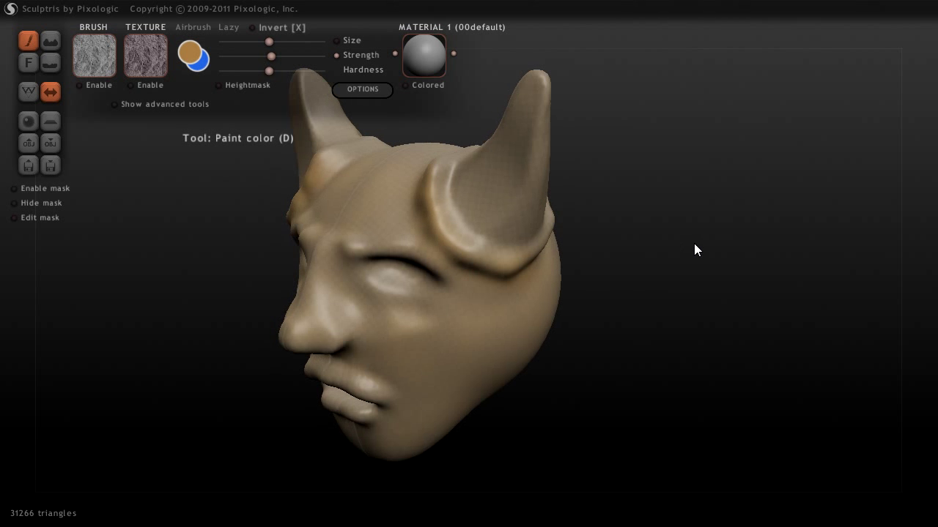
Paint the ridges around both horn bases orange-brown, covering the front, sides and back
left_click_drag(693, 243, 533, 168)
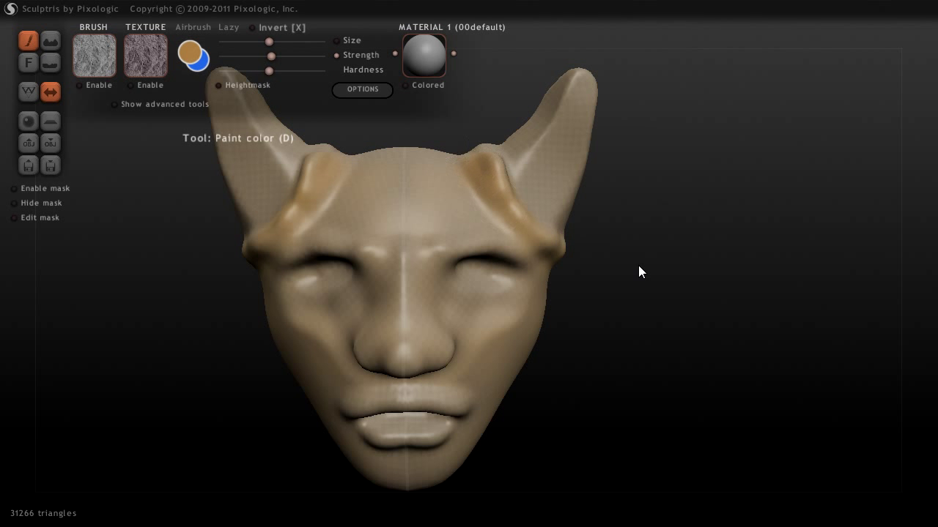
left_click_drag(638, 266, 504, 253)
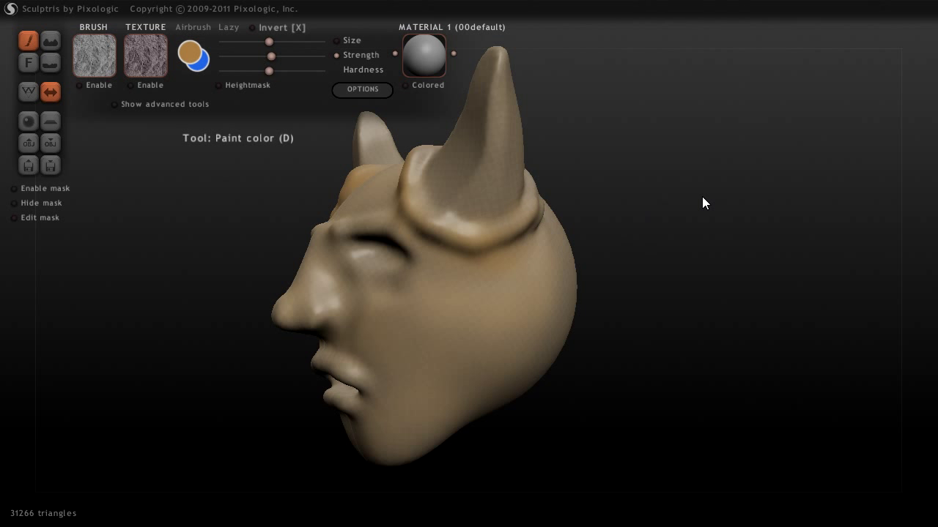
left_click_drag(700, 201, 491, 255)
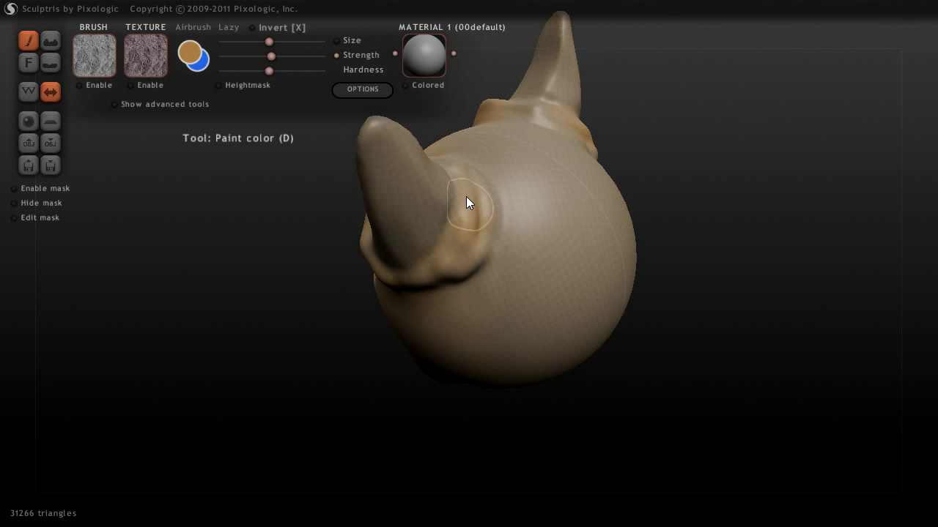
left_click_drag(674, 222, 558, 218)
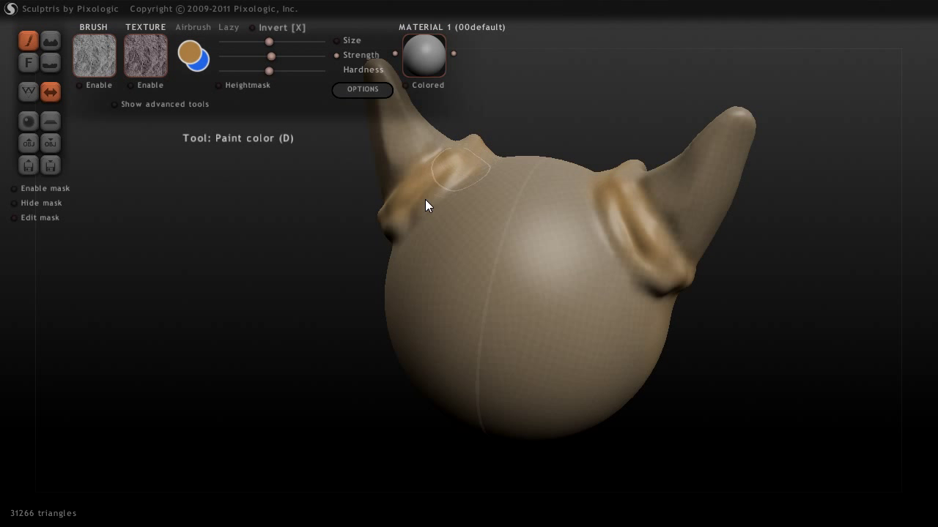
left_click_drag(498, 140, 551, 155)
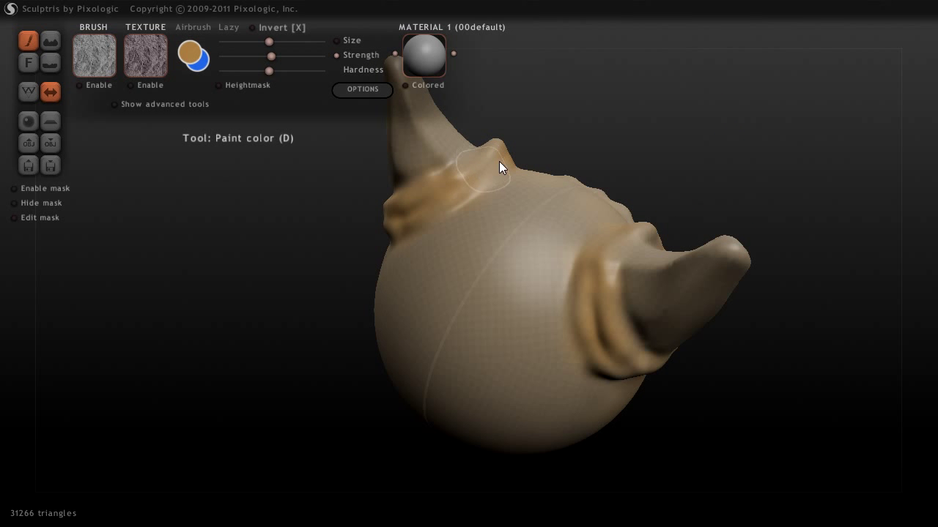
left_click_drag(666, 123, 543, 110)
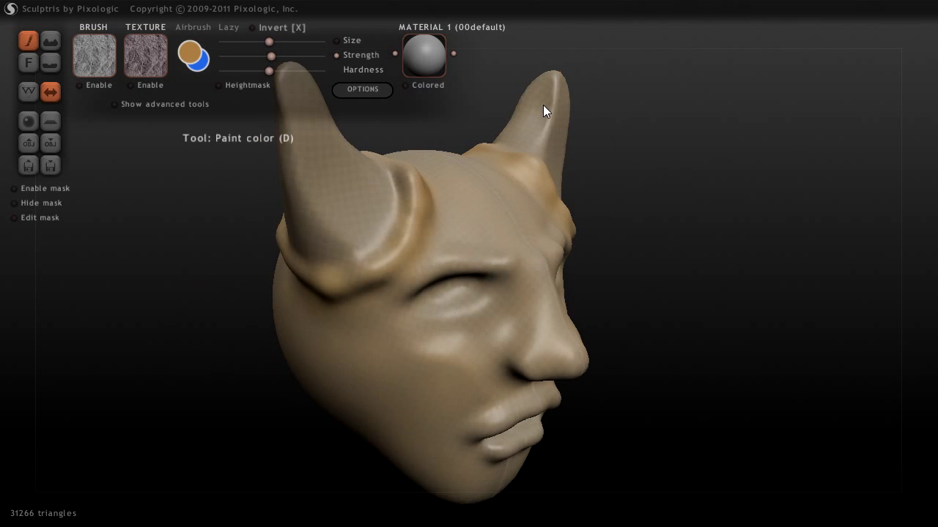
mouse_move(613, 235)
left_mouse_down()
mouse_move(565, 255)
mouse_move(461, 182)
left_mouse_up()
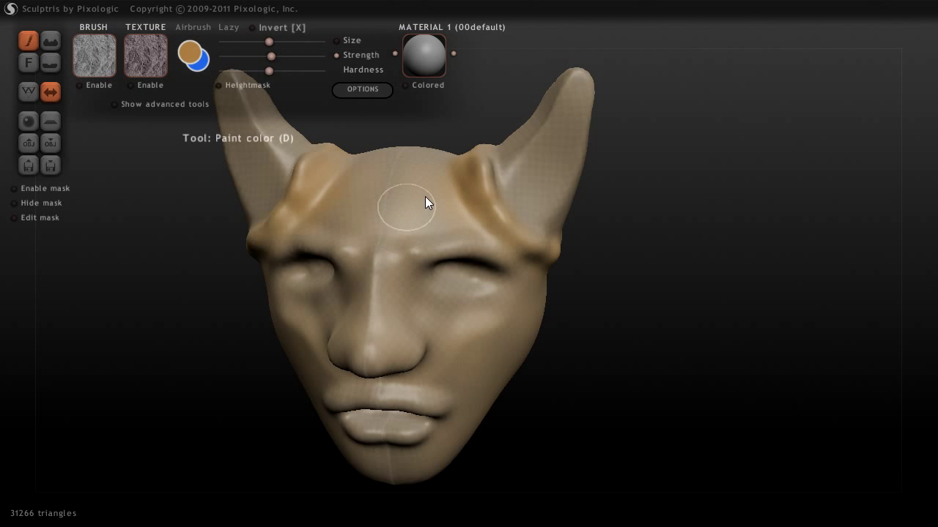
left_click_drag(674, 245, 724, 300)
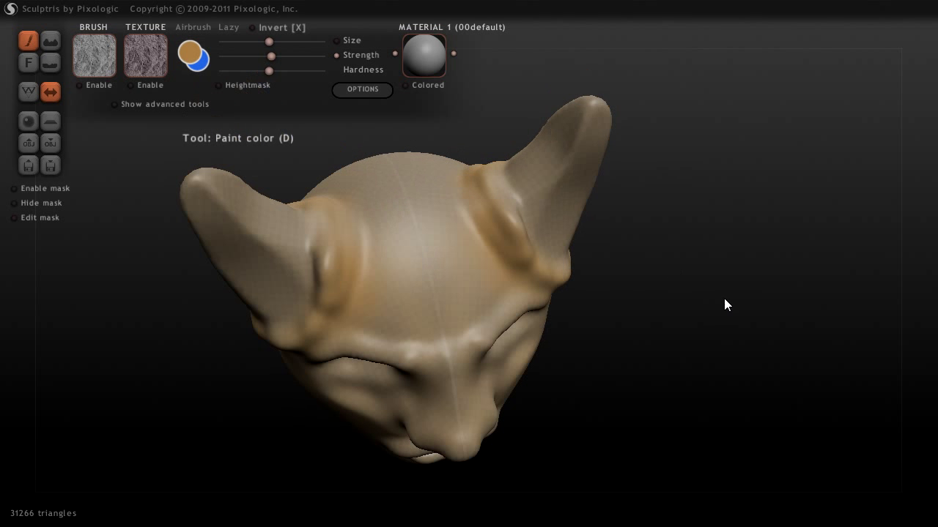
Try an orange-brown stroke at maximum brush strength on the side of the head and undo it
left_click_drag(645, 278, 552, 213)
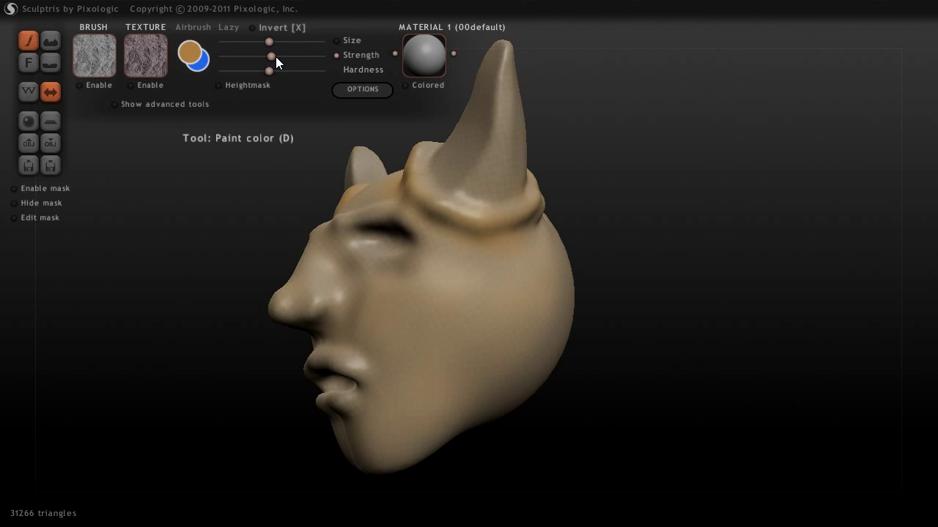
left_click_drag(291, 56, 327, 56)
left_click_drag(449, 327, 493, 311)
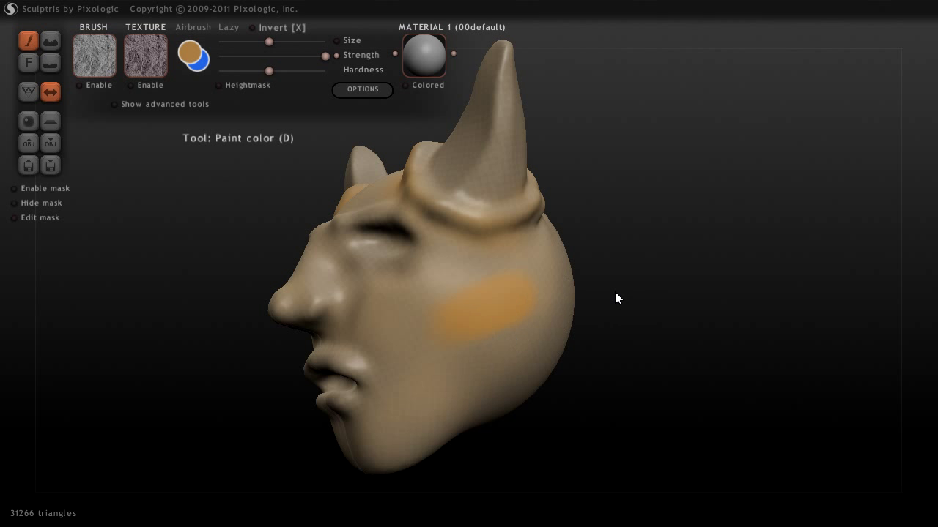
key("ctrl+z")
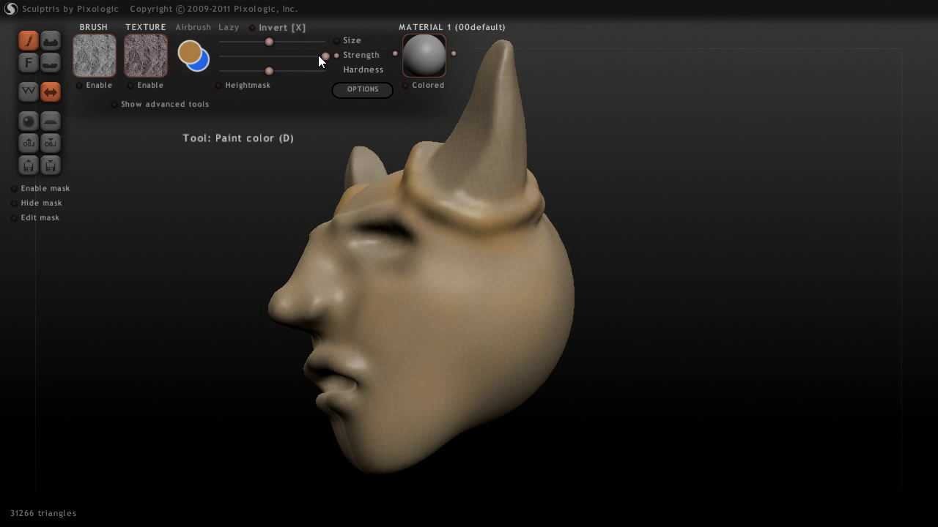
Lower the brush strength to slightly above the middle and test it with a stroke on the side of the head
left_click_drag(286, 57, 279, 57)
left_click_drag(444, 326, 526, 293)
key("ctrl")
left_click_drag(617, 242, 711, 289)
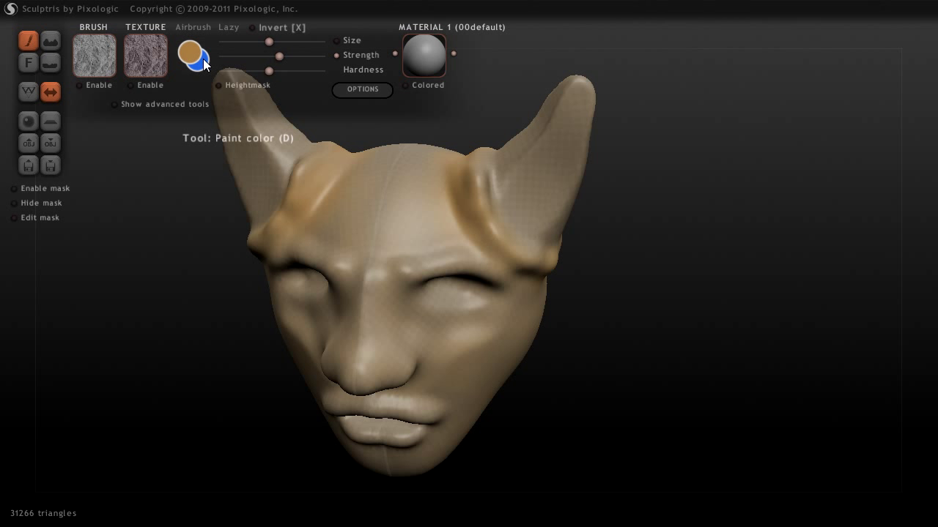
left_click(251, 29)
left_click(250, 29)
left_click_drag(128, 238, 168, 80)
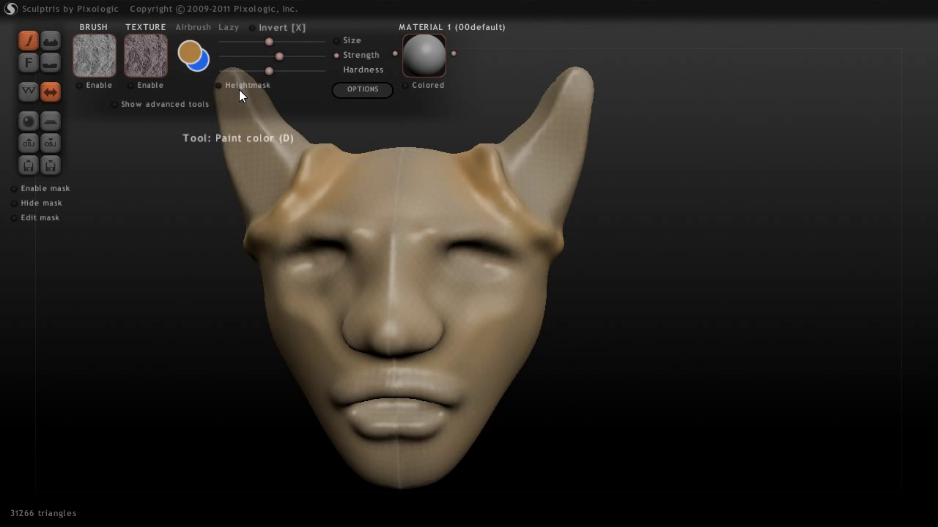
Choose the 045marbre image as the paint texture and enable it
left_click(140, 53)
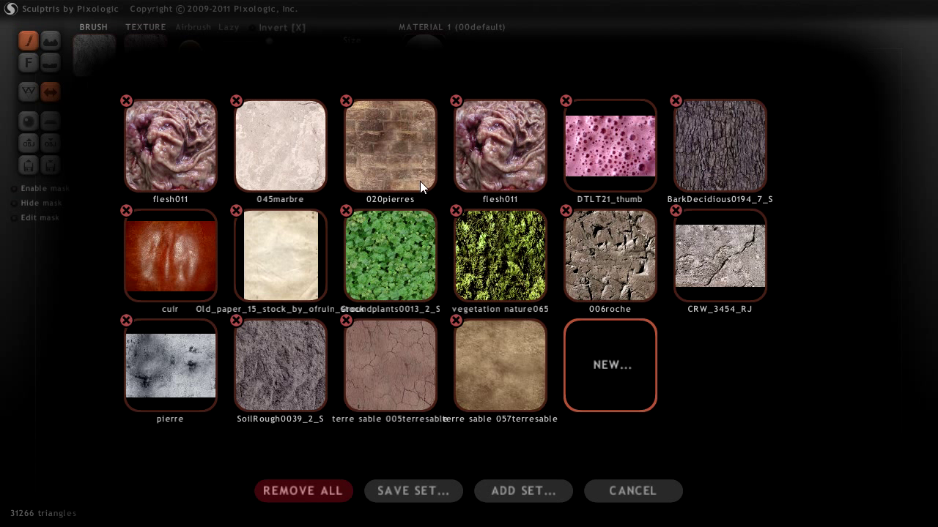
left_click(284, 149)
left_click_drag(720, 220, 579, 224)
left_click(130, 86)
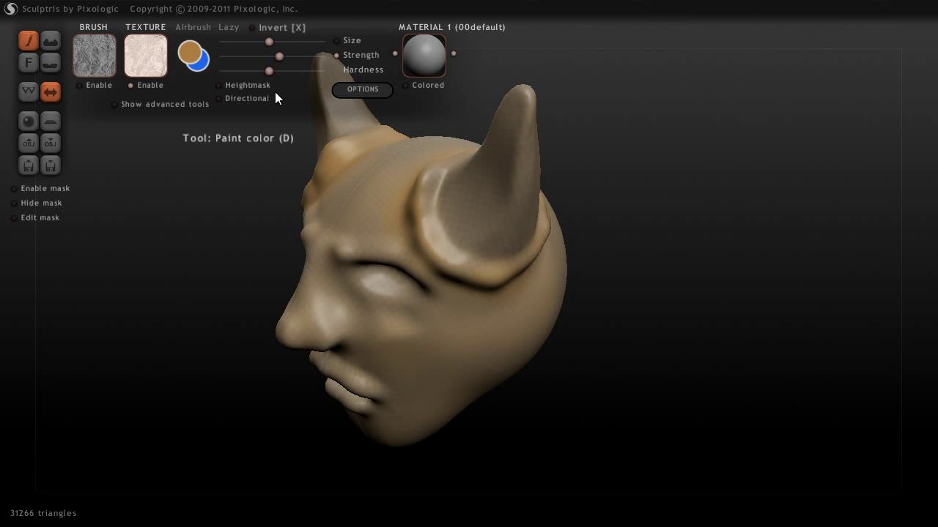
Enlarge the brush and paint the front of both horns with the 045marbre texture
left_click_drag(544, 138, 556, 96)
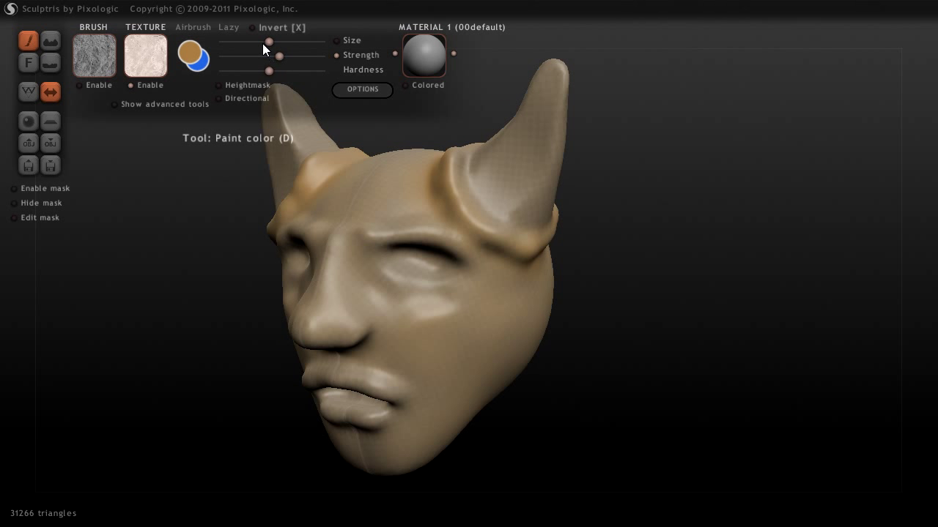
left_click_drag(555, 78, 587, 77)
left_click(556, 95)
key("ctrl+z")
left_click(553, 95)
left_click(507, 183)
left_click(530, 144)
left_click(545, 178)
left_click(518, 167)
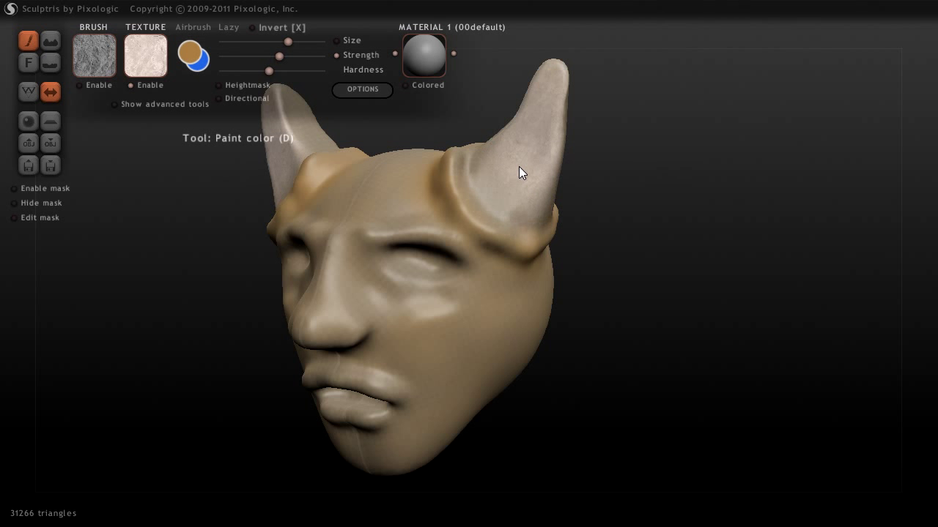
Continue the marble texture over the outer sides and backs of both horns
mouse_move(650, 169)
left_mouse_down()
mouse_move(662, 207)
mouse_move(439, 182)
mouse_move(472, 158)
mouse_move(509, 161)
left_mouse_up()
left_click(402, 155)
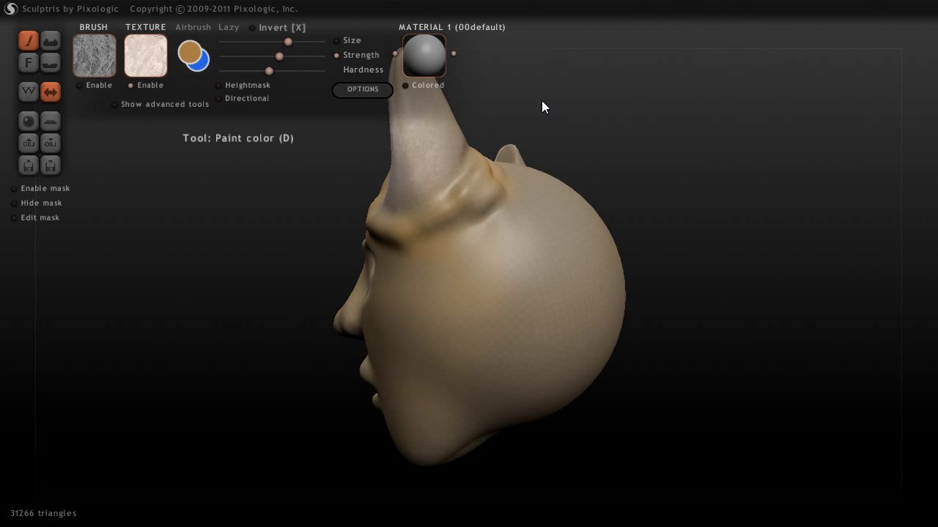
left_click_drag(542, 105, 491, 161)
left_click(391, 168)
left_click_drag(391, 168, 393, 169)
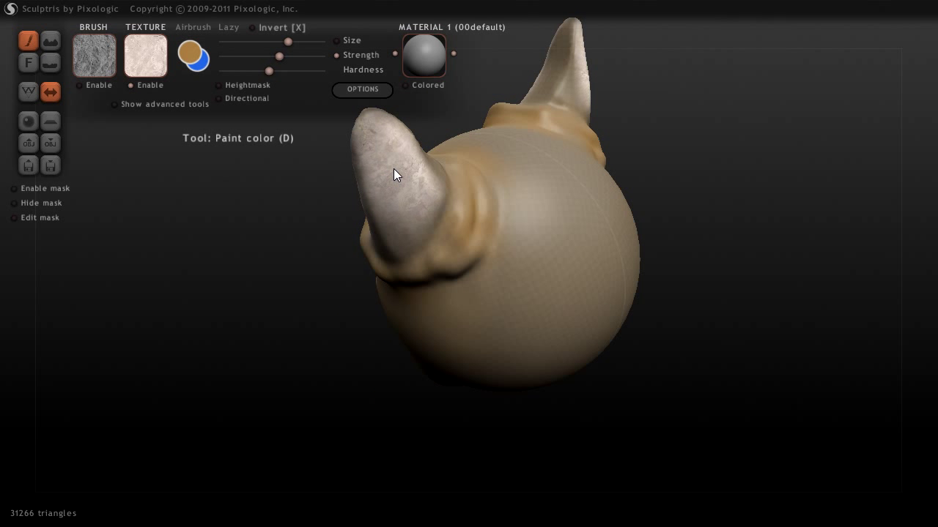
Fill in the remaining bare areas on the inner sides and backs of the horns with the marble texture
mouse_move(266, 209)
left_mouse_down()
mouse_move(328, 202)
mouse_move(452, 237)
mouse_move(457, 204)
mouse_move(477, 207)
left_mouse_up()
left_click_drag(607, 180, 786, 161)
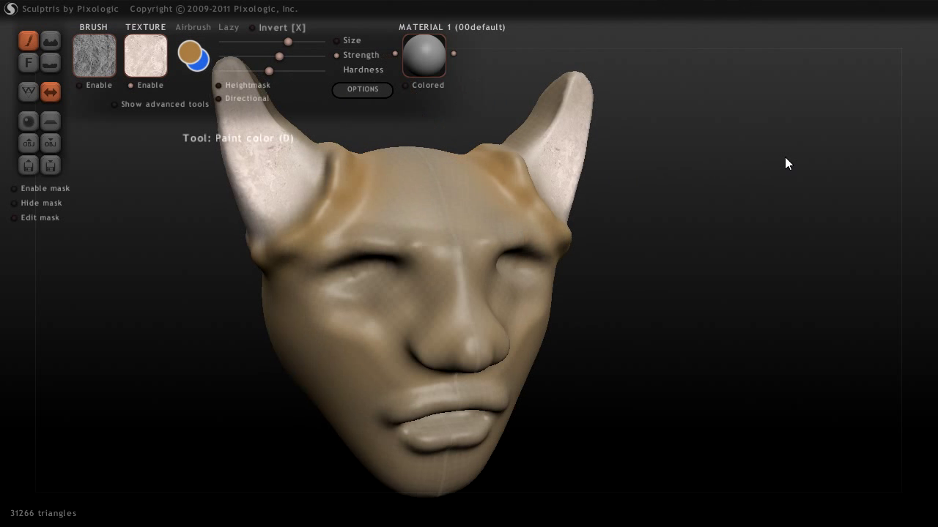
mouse_move(574, 142)
left_mouse_down()
mouse_move(563, 107)
mouse_move(548, 130)
left_mouse_up()
mouse_move(623, 138)
left_mouse_down()
mouse_move(814, 188)
mouse_move(895, 145)
mouse_move(823, 208)
left_mouse_up()
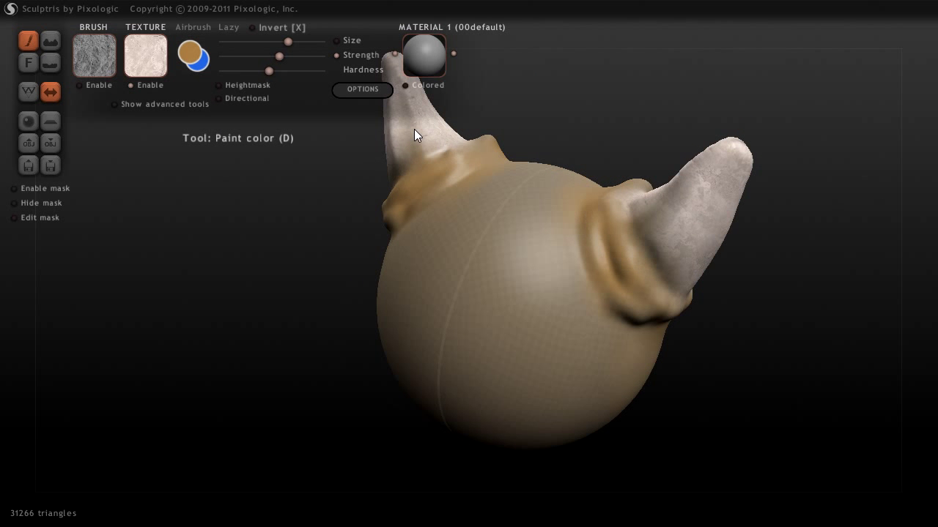
mouse_move(660, 209)
left_mouse_down()
mouse_move(692, 230)
mouse_move(676, 225)
mouse_move(682, 241)
left_mouse_up()
mouse_move(766, 223)
left_mouse_down()
mouse_move(673, 269)
mouse_move(600, 242)
mouse_move(529, 254)
mouse_move(469, 287)
mouse_move(426, 263)
mouse_move(505, 278)
mouse_move(487, 266)
left_mouse_up()
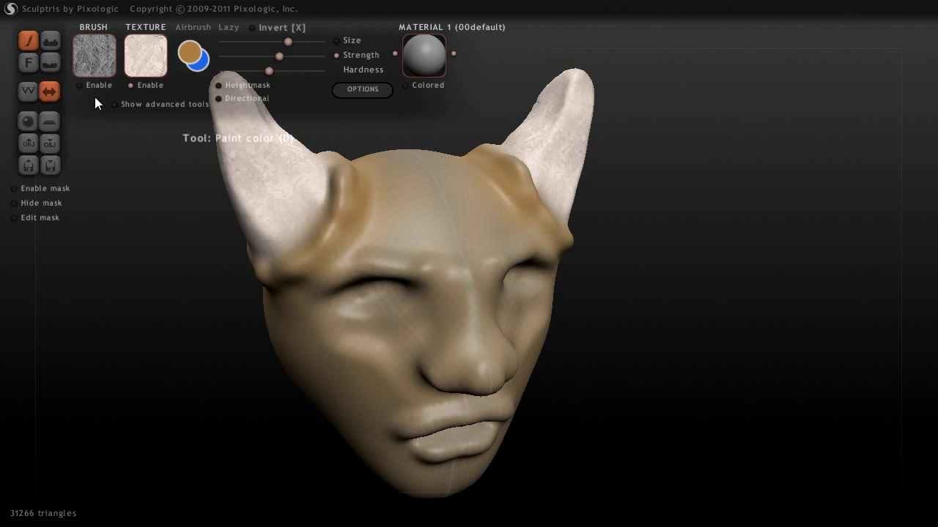
Choose the pierre image as the paint texture and paint it over the cheeks, jaw, sides of the head, nose and forehead
left_click(142, 49)
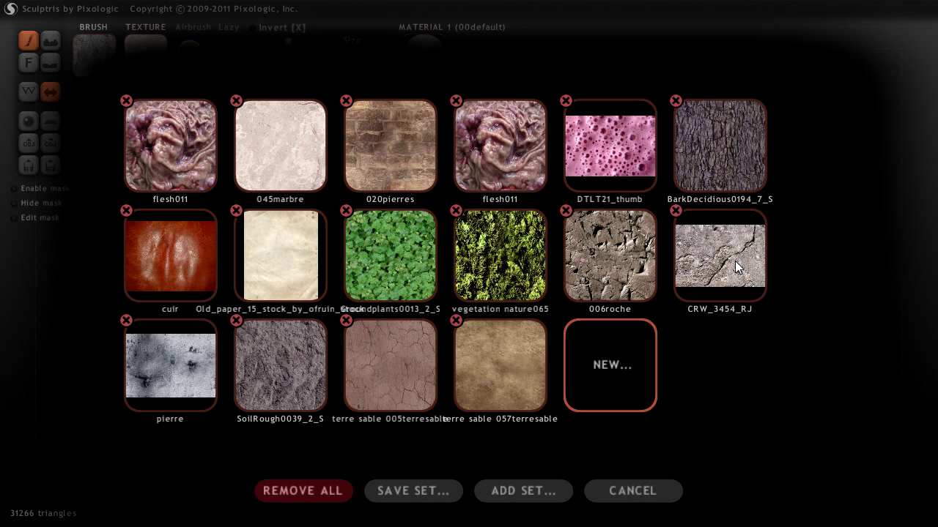
left_click(160, 378)
left_click_drag(677, 382, 492, 361)
mouse_move(420, 347)
left_mouse_down()
mouse_move(410, 424)
mouse_move(399, 420)
mouse_move(362, 449)
left_mouse_up()
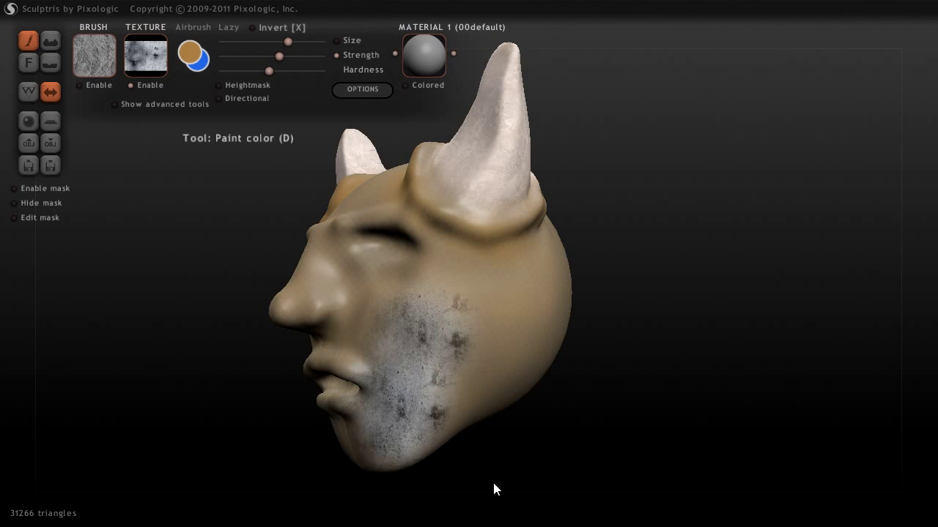
left_click_drag(492, 480, 538, 396)
mouse_move(486, 347)
left_mouse_down()
mouse_move(451, 445)
mouse_move(471, 278)
mouse_move(455, 217)
mouse_move(522, 266)
mouse_move(503, 243)
mouse_move(493, 187)
mouse_move(438, 158)
left_mouse_up()
mouse_move(704, 280)
left_mouse_down()
mouse_move(630, 351)
mouse_move(578, 344)
left_mouse_up()
mouse_move(461, 317)
left_mouse_down()
mouse_move(496, 391)
mouse_move(521, 329)
mouse_move(498, 389)
mouse_move(387, 192)
mouse_move(432, 293)
left_mouse_up()
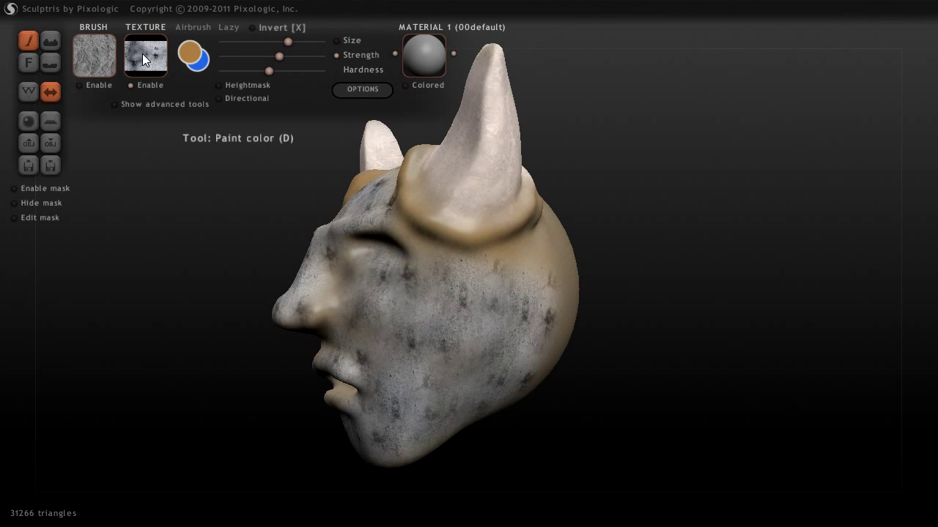
Switch the paint texture to flesh011, enlarge the brush slightly and paint the cheeks, jaw and sides of the head
left_click(144, 60)
left_click(499, 127)
left_click_drag(623, 377, 754, 388)
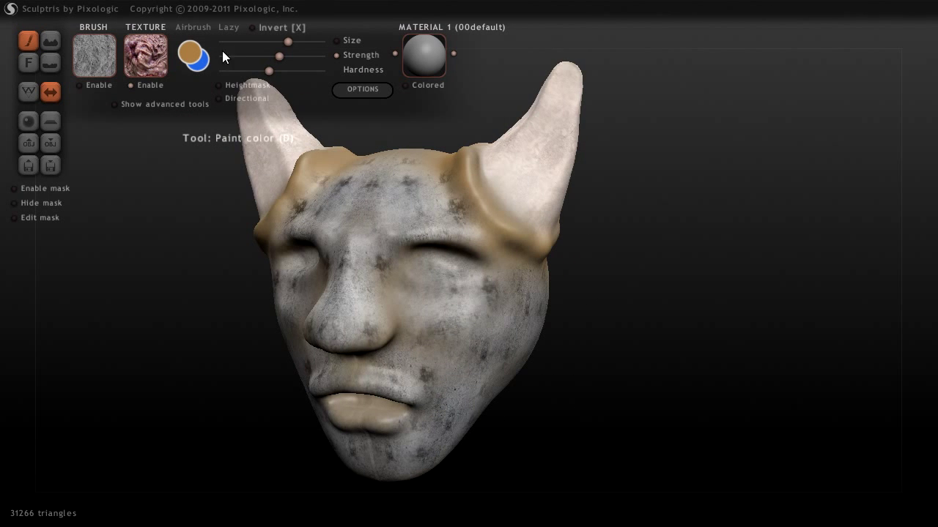
mouse_move(485, 357)
left_mouse_down()
mouse_move(511, 433)
mouse_move(493, 433)
mouse_move(464, 405)
left_mouse_up()
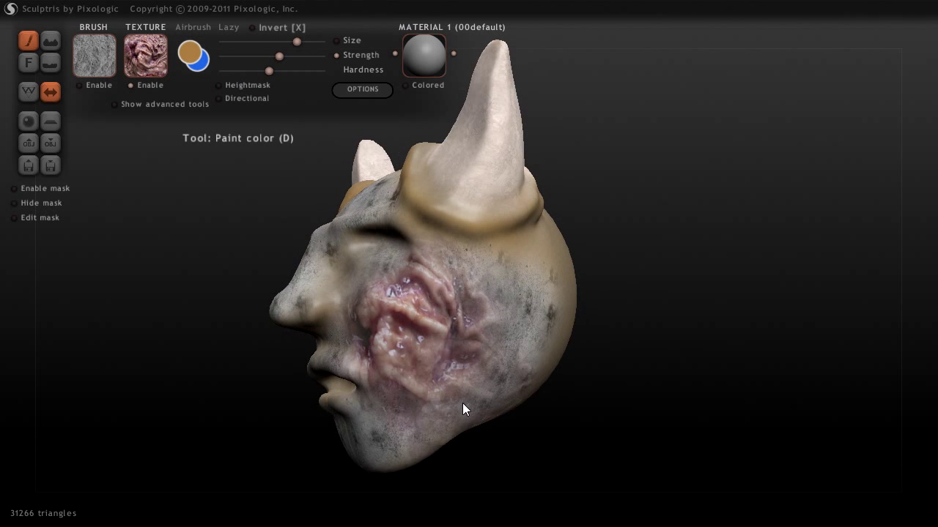
mouse_move(389, 458)
left_mouse_down()
mouse_move(445, 421)
mouse_move(506, 339)
left_mouse_up()
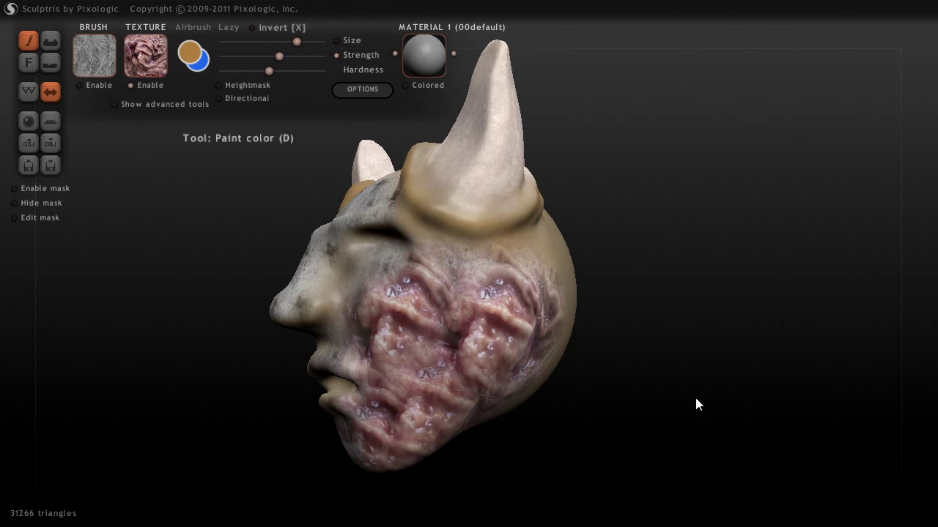
left_click_drag(694, 395, 552, 380)
left_click_drag(555, 331, 560, 327)
left_click_drag(611, 430, 727, 432)
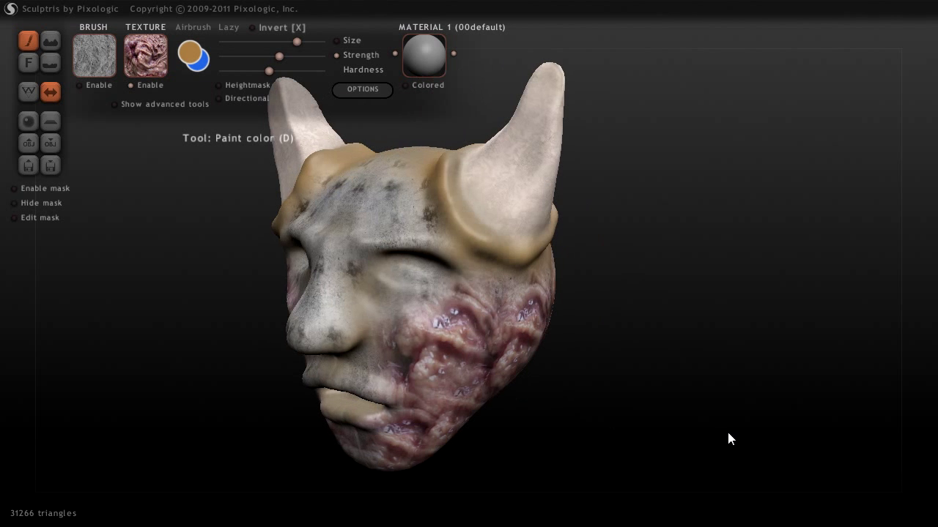
Paint the forehead, brow and bridge of the nose with the flesh011 texture
left_click_drag(398, 197, 388, 192)
left_click_drag(627, 385, 749, 396)
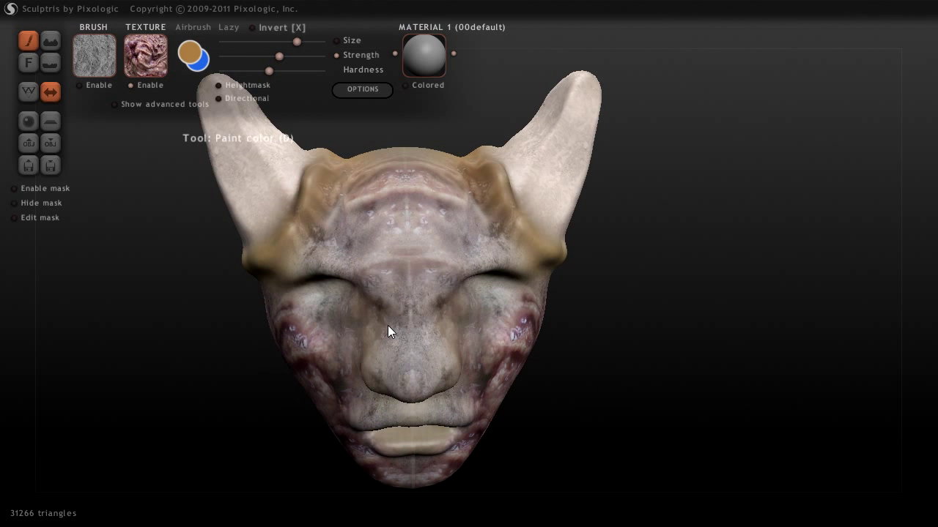
left_click_drag(408, 332, 419, 330)
mouse_move(440, 210)
left_mouse_down()
mouse_move(389, 205)
mouse_move(422, 372)
mouse_move(406, 194)
left_mouse_up()
Cover the back of the head and the remaining parts of the nose and face with the flesh011 texture
mouse_move(682, 205)
left_mouse_down()
mouse_move(725, 270)
mouse_move(524, 289)
mouse_move(406, 242)
left_mouse_up()
mouse_move(505, 194)
left_mouse_down()
mouse_move(531, 195)
mouse_move(540, 380)
left_mouse_up()
mouse_move(693, 299)
left_mouse_down()
mouse_move(772, 364)
mouse_move(529, 193)
mouse_move(550, 149)
mouse_move(592, 341)
mouse_move(585, 364)
left_mouse_up()
mouse_move(796, 367)
left_mouse_down()
mouse_move(687, 269)
mouse_move(721, 273)
left_mouse_up()
mouse_move(638, 271)
left_mouse_down()
mouse_move(589, 211)
mouse_move(555, 441)
mouse_move(544, 419)
mouse_move(564, 418)
mouse_move(571, 444)
mouse_move(729, 404)
mouse_move(494, 402)
mouse_move(473, 420)
mouse_move(403, 366)
mouse_move(438, 425)
mouse_move(431, 430)
mouse_move(534, 395)
mouse_move(449, 245)
mouse_move(655, 362)
left_mouse_up()
mouse_move(772, 442)
left_mouse_down()
mouse_move(672, 410)
mouse_move(800, 437)
mouse_move(760, 406)
left_mouse_up()
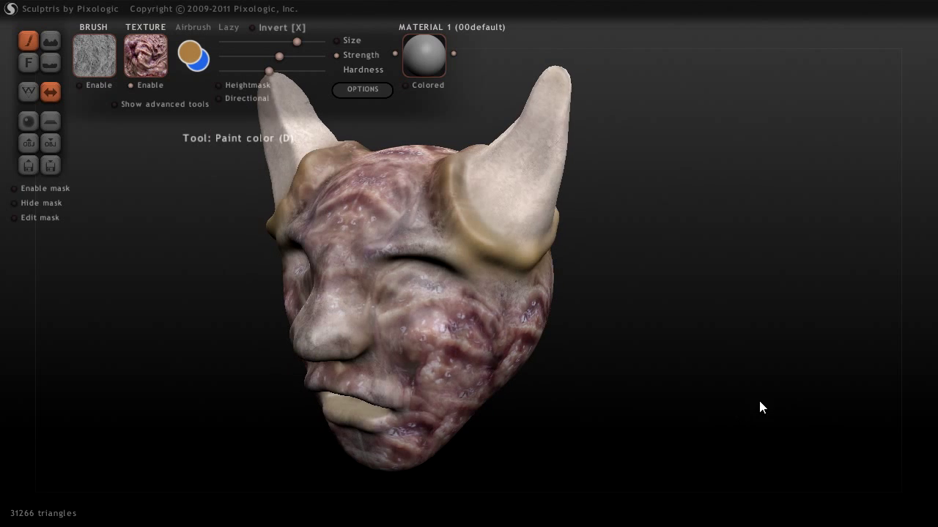
left_click_drag(671, 464, 662, 432)
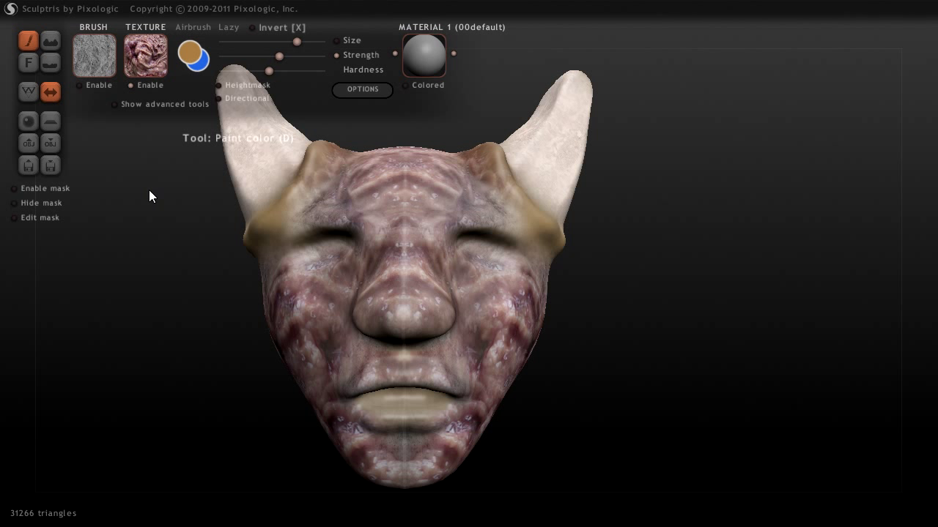
Disable the paint texture and use Paint bump to raise the flesh folds on the cheeks, jaw, nose and forehead
left_click(140, 83)
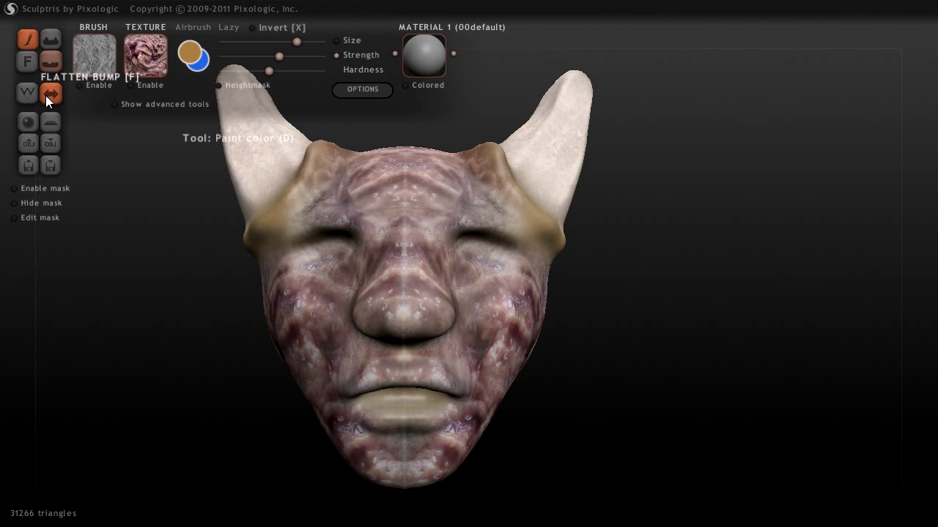
mouse_move(663, 217)
left_mouse_down()
mouse_move(610, 233)
mouse_move(446, 221)
left_mouse_up()
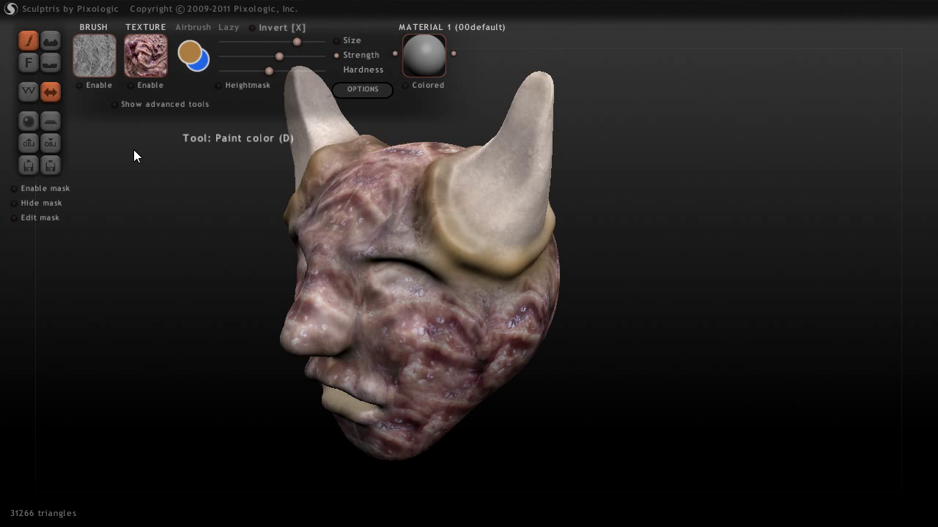
left_click(50, 41)
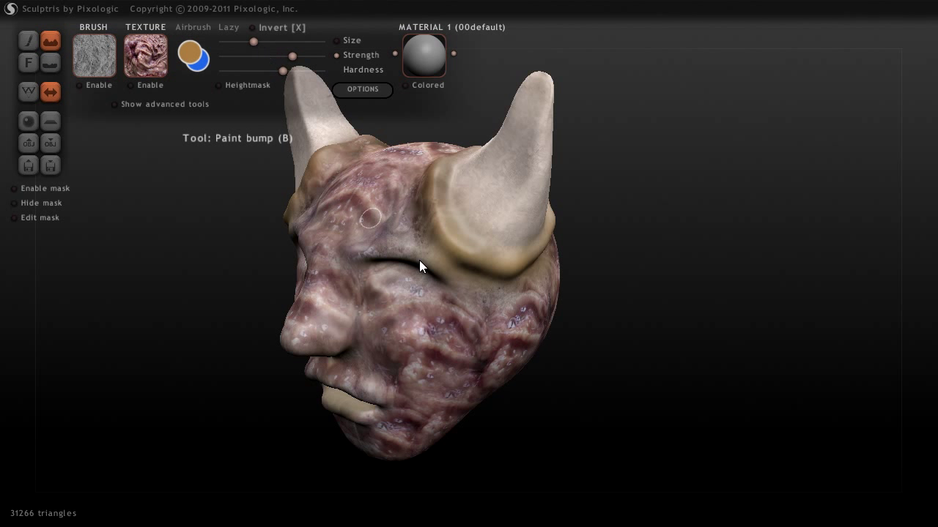
mouse_move(583, 378)
left_mouse_down()
mouse_move(606, 350)
mouse_move(517, 276)
left_mouse_up()
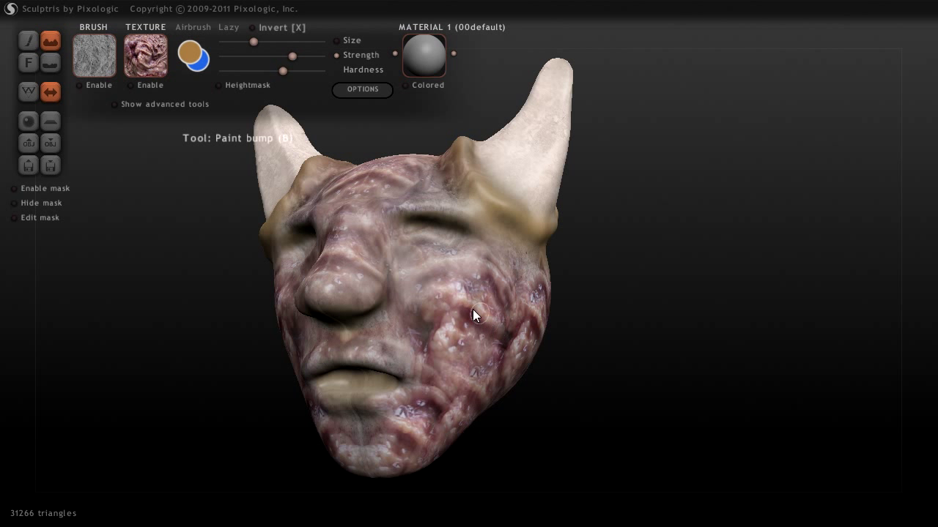
left_click_drag(650, 386, 502, 333)
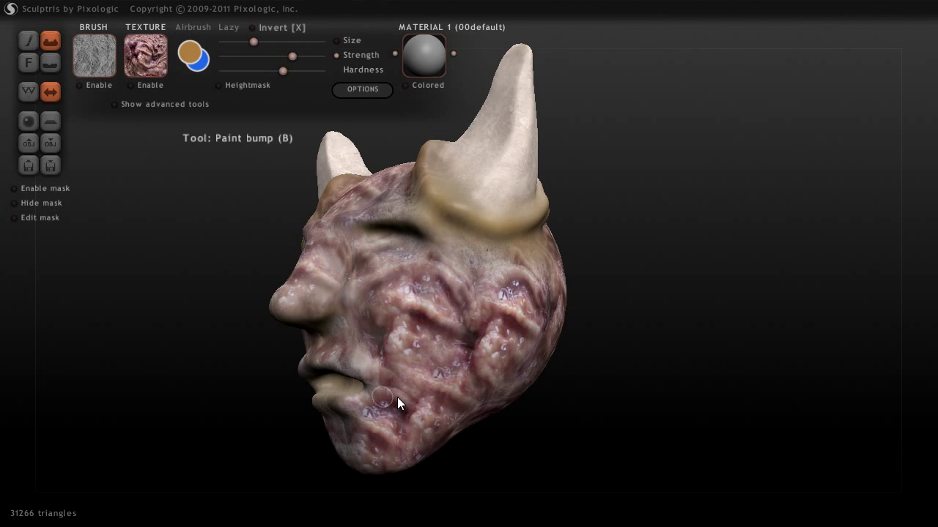
left_click_drag(561, 450, 481, 320)
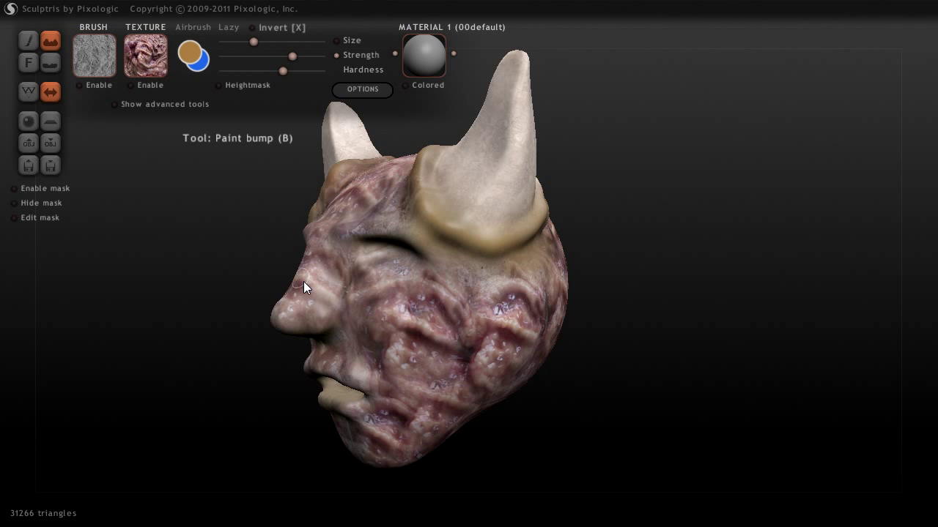
left_click_drag(213, 279, 355, 223)
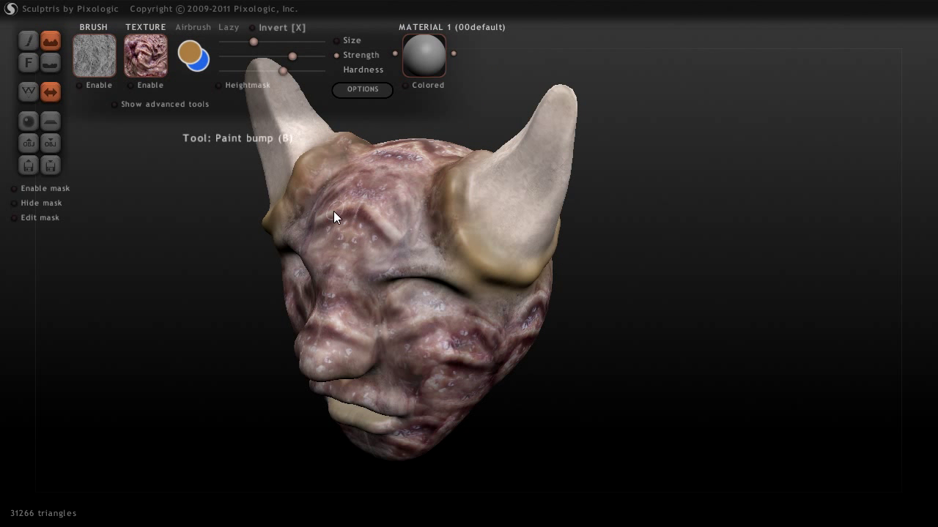
Paint bumps along the flesh folds on the top and back of the head
mouse_move(684, 324)
left_mouse_down()
mouse_move(494, 369)
mouse_move(458, 352)
mouse_move(564, 249)
left_mouse_up()
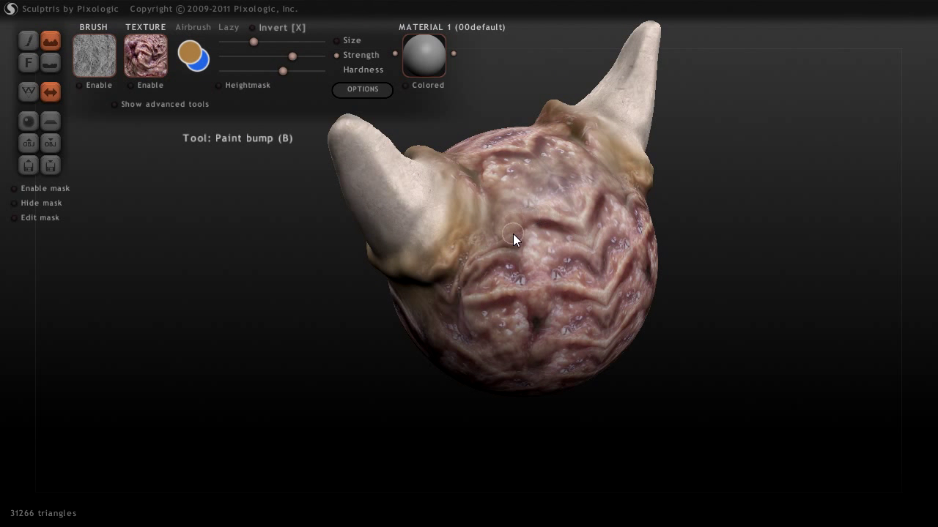
mouse_move(597, 261)
left_mouse_down()
mouse_move(472, 277)
mouse_move(529, 290)
mouse_move(463, 303)
mouse_move(600, 293)
left_mouse_up()
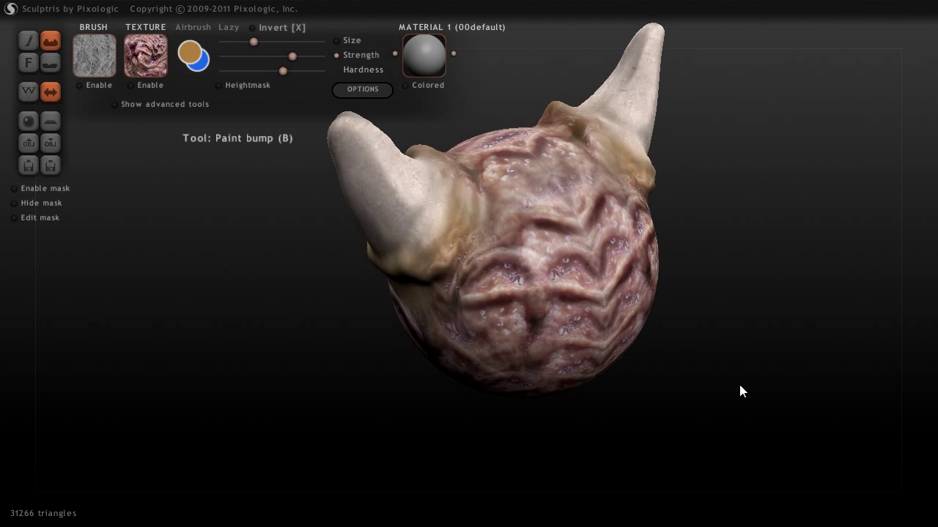
left_click_drag(738, 381, 583, 300)
left_click_drag(543, 328, 479, 306)
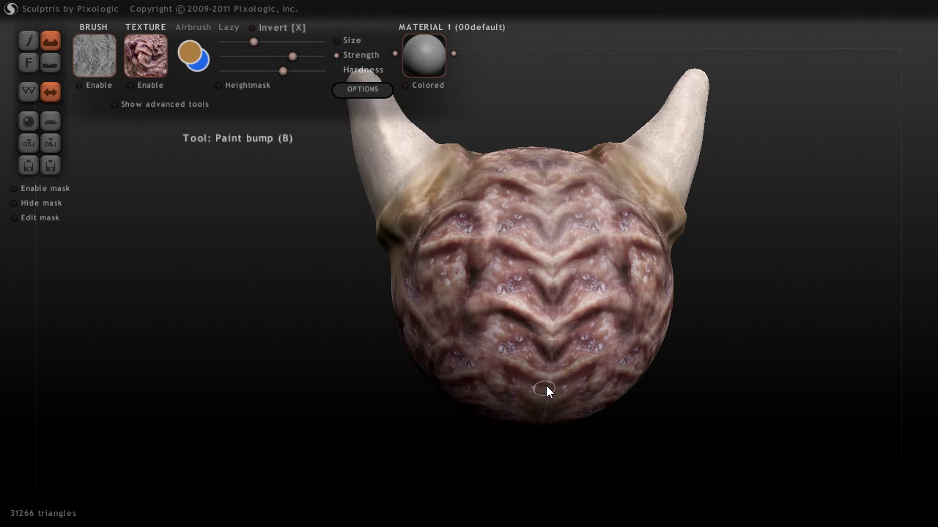
mouse_move(657, 433)
left_mouse_down()
mouse_move(693, 425)
mouse_move(555, 330)
left_mouse_up()
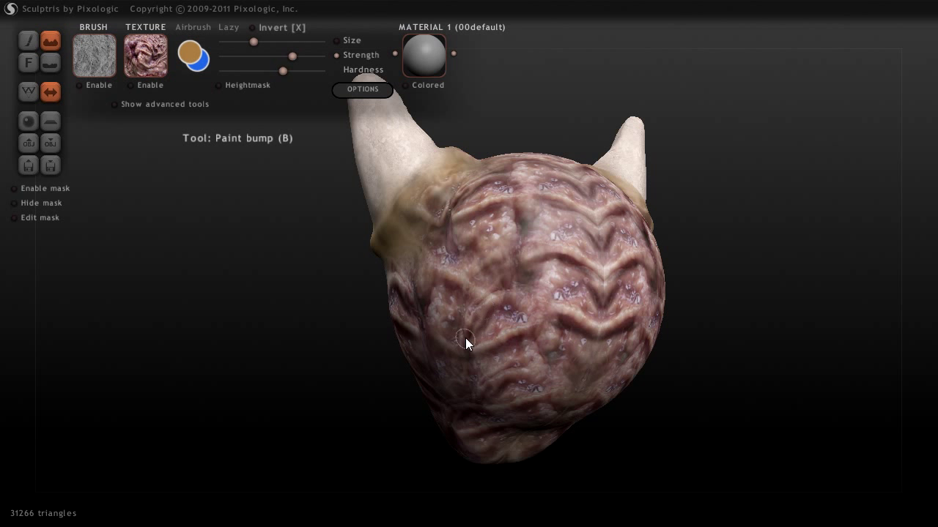
mouse_move(405, 311)
right_mouse_down()
mouse_move(411, 393)
mouse_move(508, 348)
right_mouse_up()
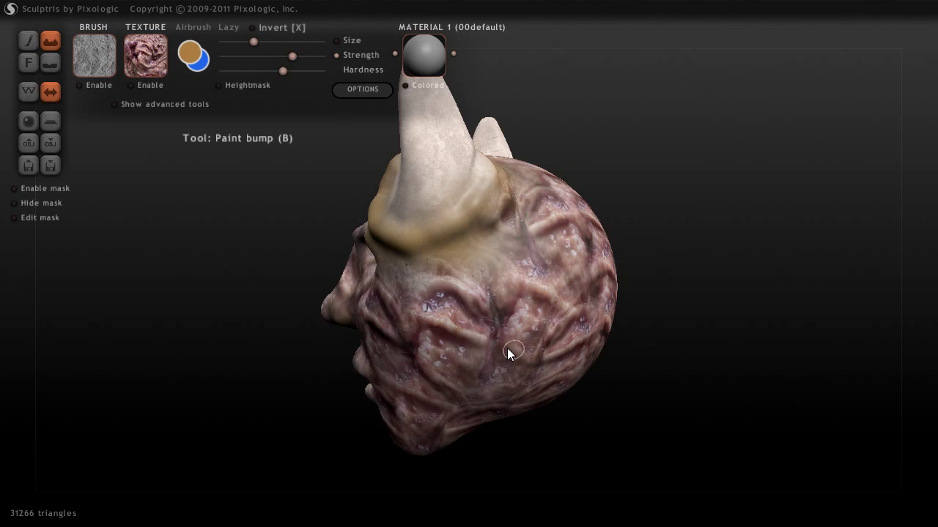
Paint bumps along the flesh folds on the lower sides of the head, the jaw and the chin
left_click_drag(564, 434, 441, 336)
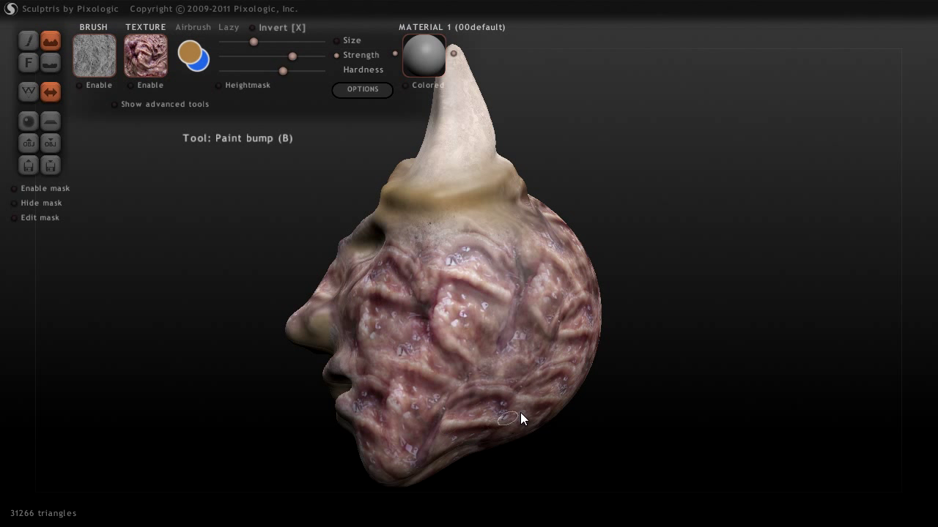
left_click_drag(590, 450, 408, 393)
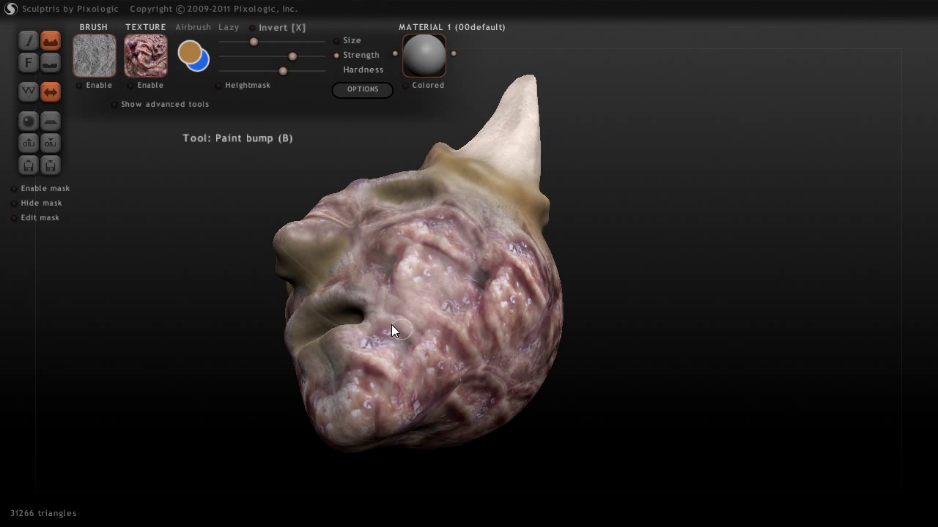
left_click_drag(578, 448, 403, 431)
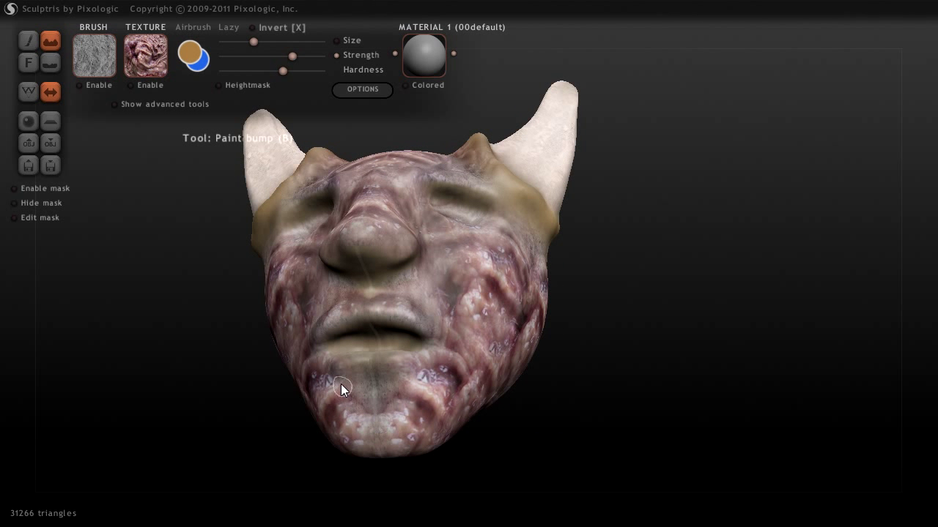
left_click_drag(638, 373, 493, 374)
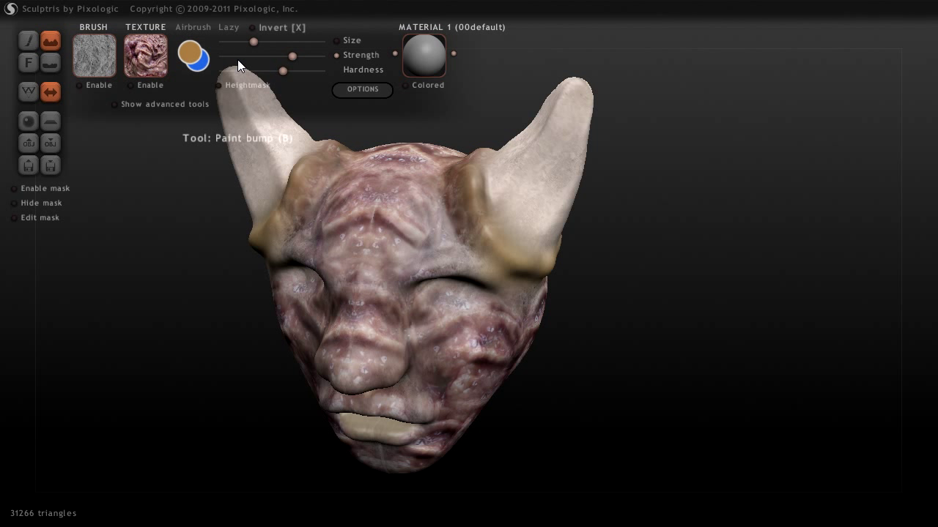
left_click_drag(738, 275, 628, 271)
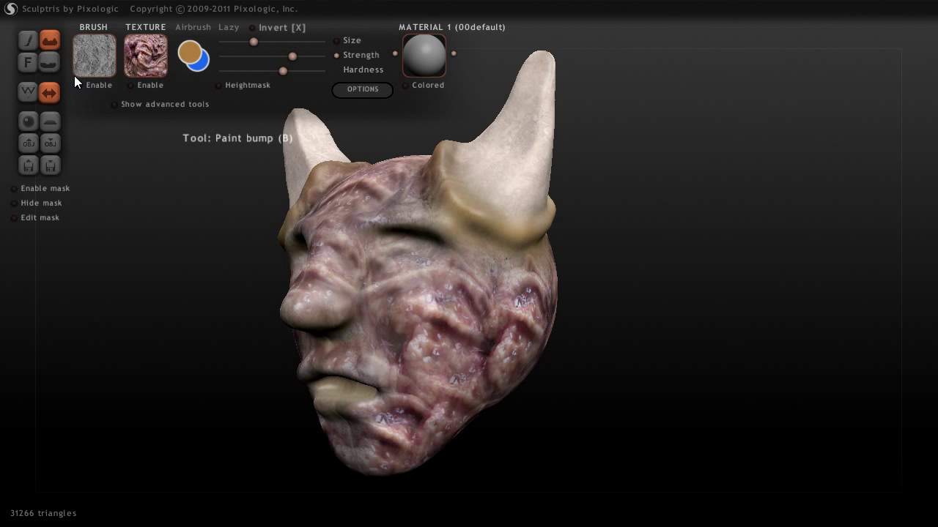
left_click(50, 64)
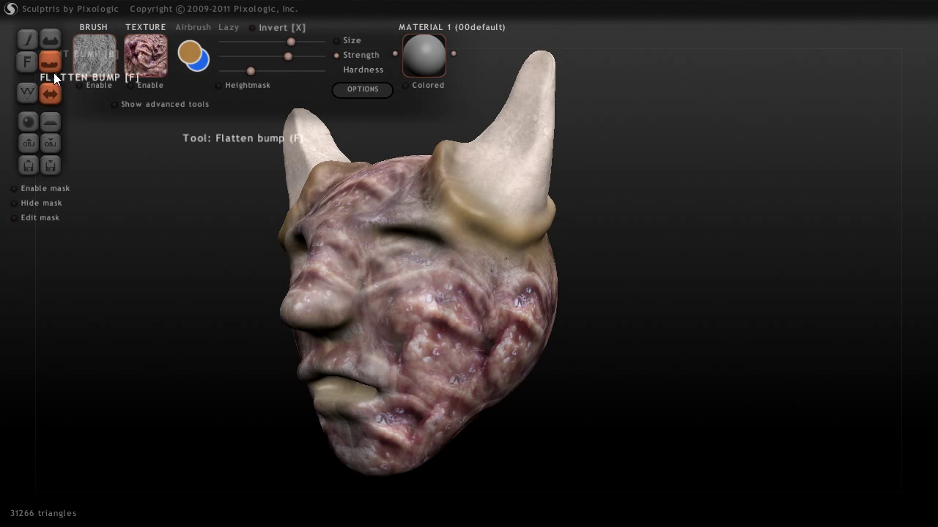
left_click(49, 41)
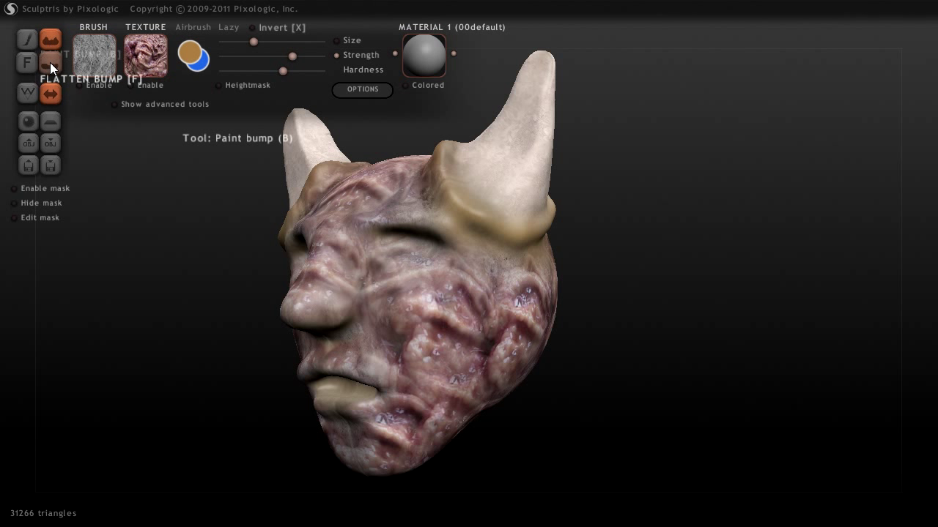
left_click(51, 65)
left_click(50, 42)
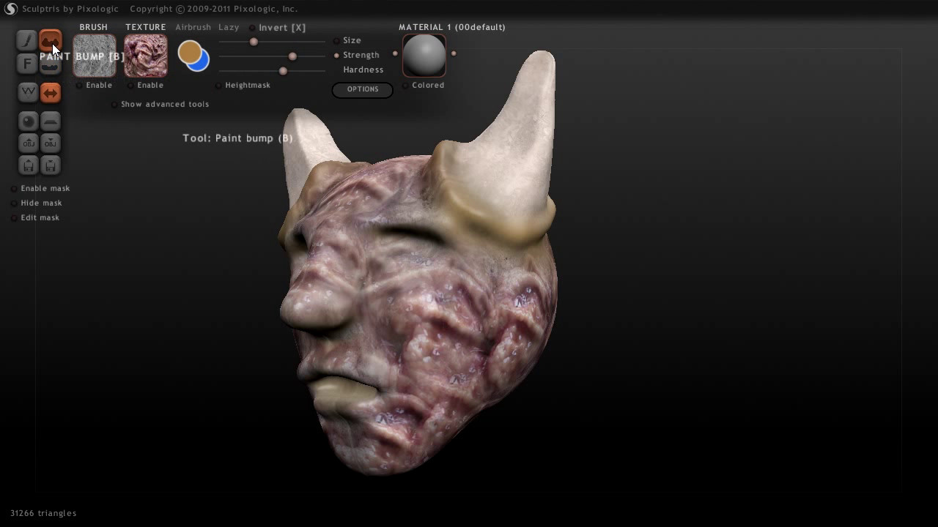
Export the head as the Wavefront OBJ file test and save its texture map as the PNG image texture
left_click(55, 149)
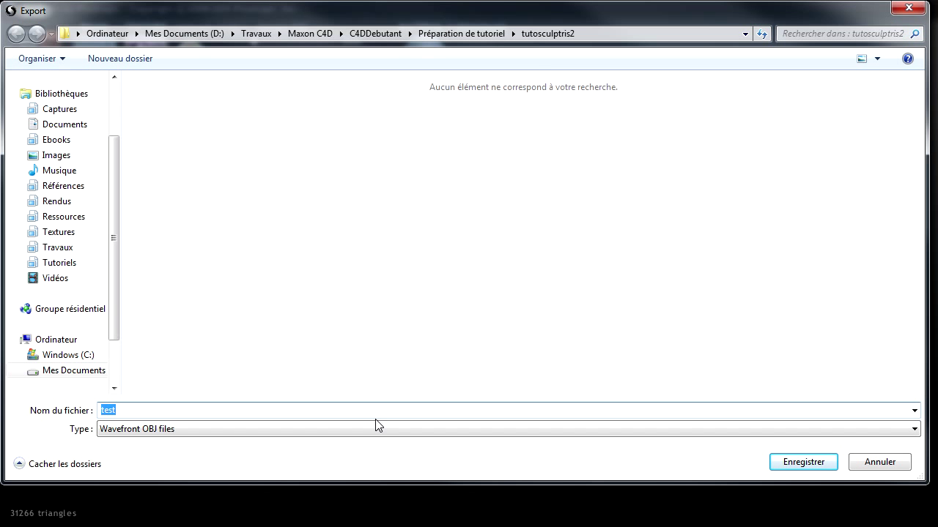
key("Return")
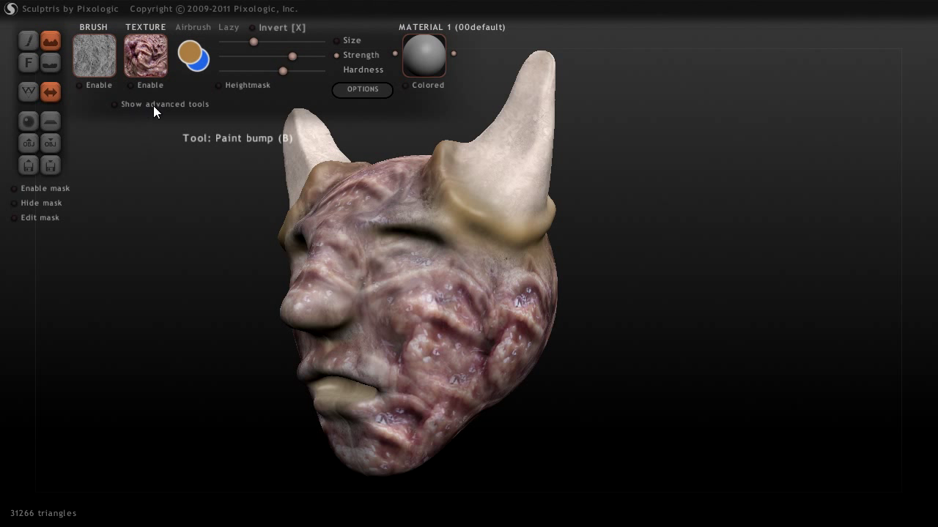
left_click(182, 106)
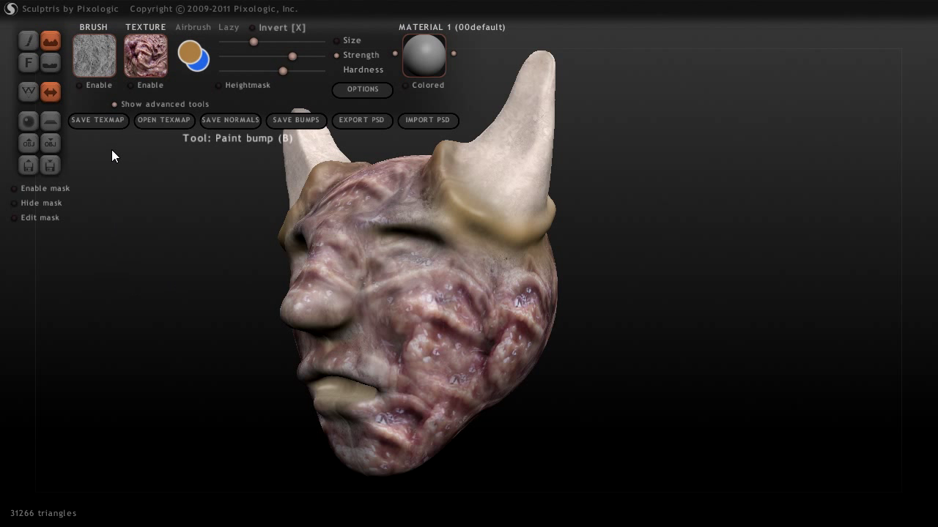
left_click(97, 120)
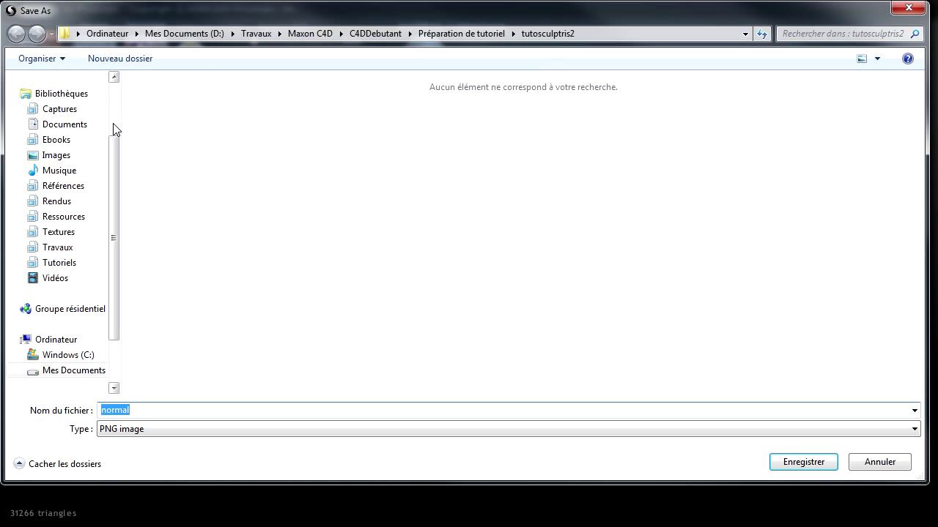
type("text")
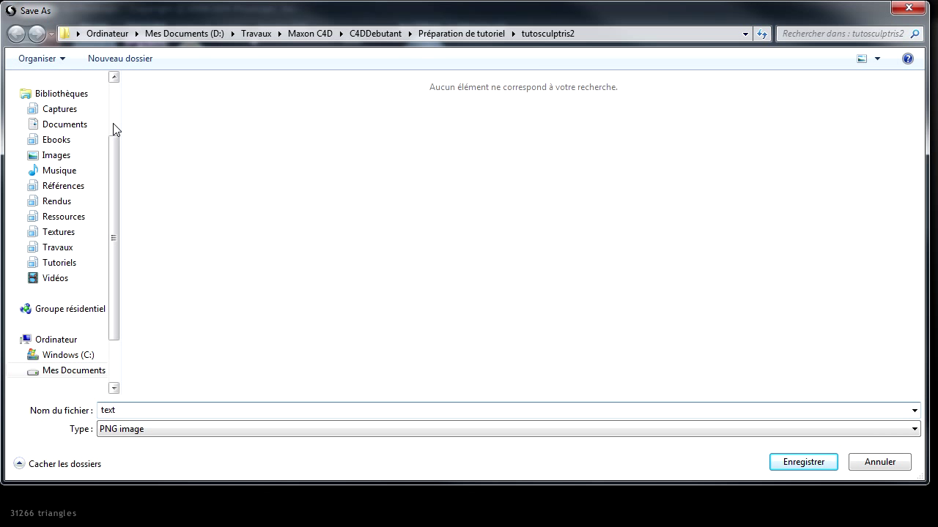
type("ure")
key("Return")
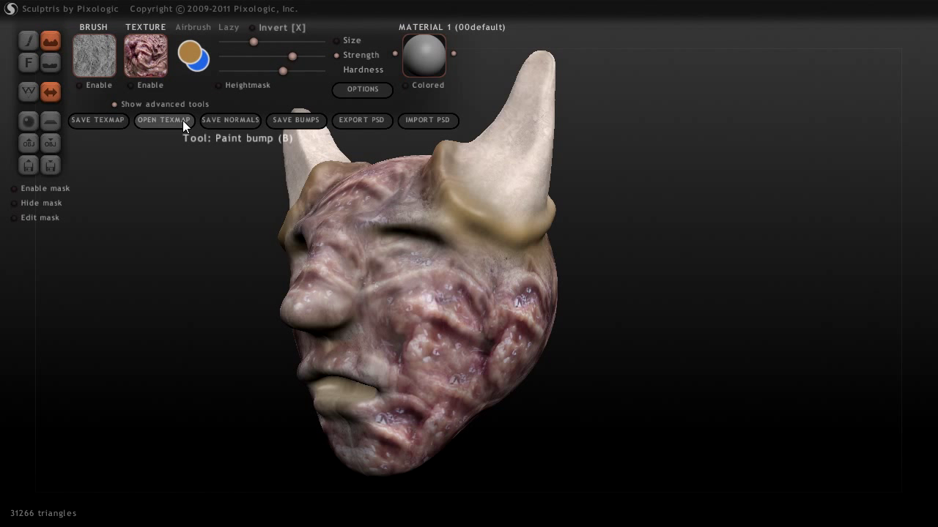
Save the normal map as the PNG image normale and the bump map as the TIFF image bump
left_click(220, 128)
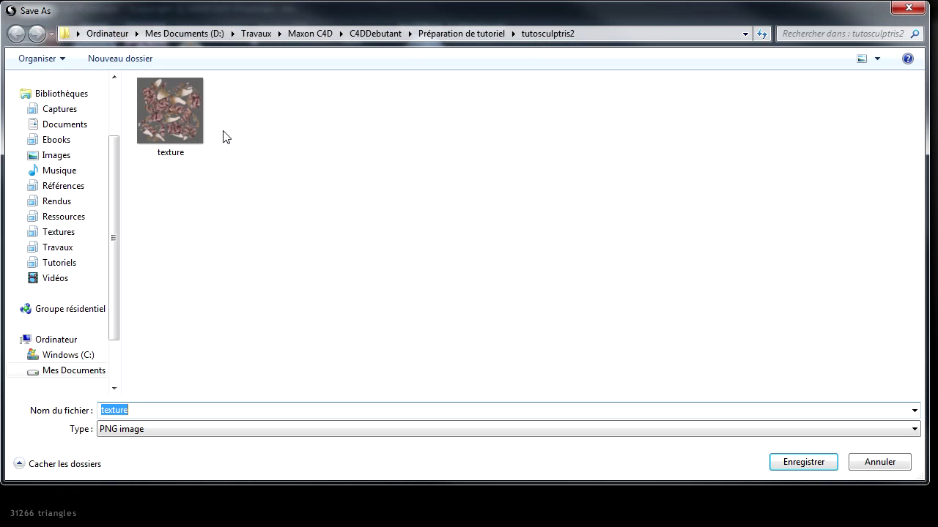
type("normale")
key("Return")
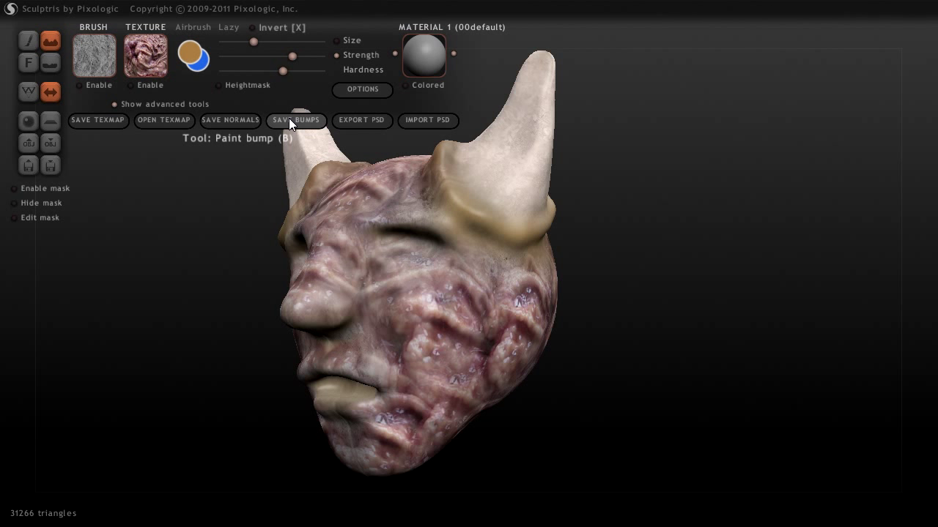
left_click(289, 117)
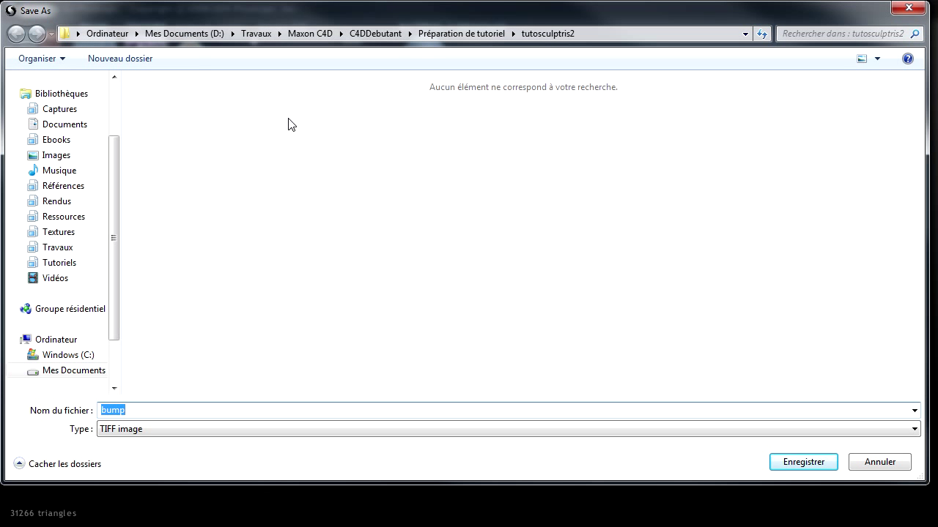
key("Return")
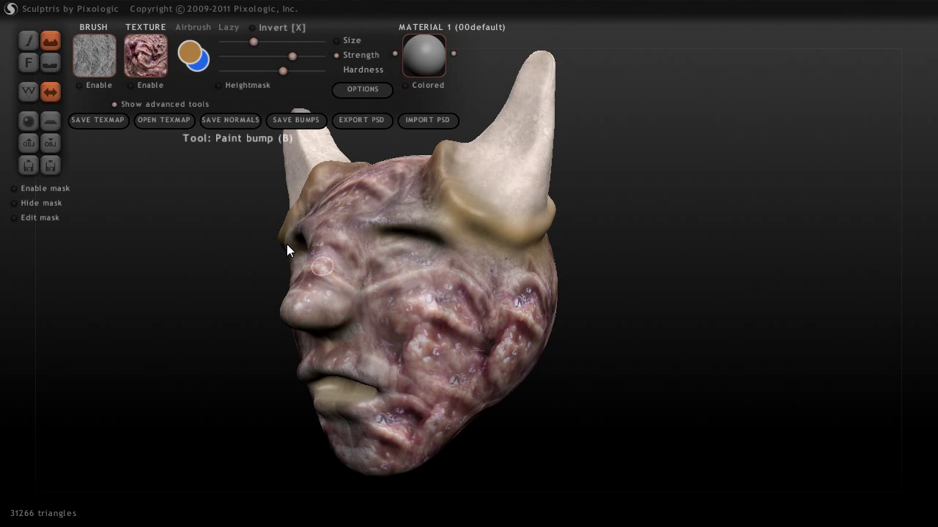
left_click(128, 104)
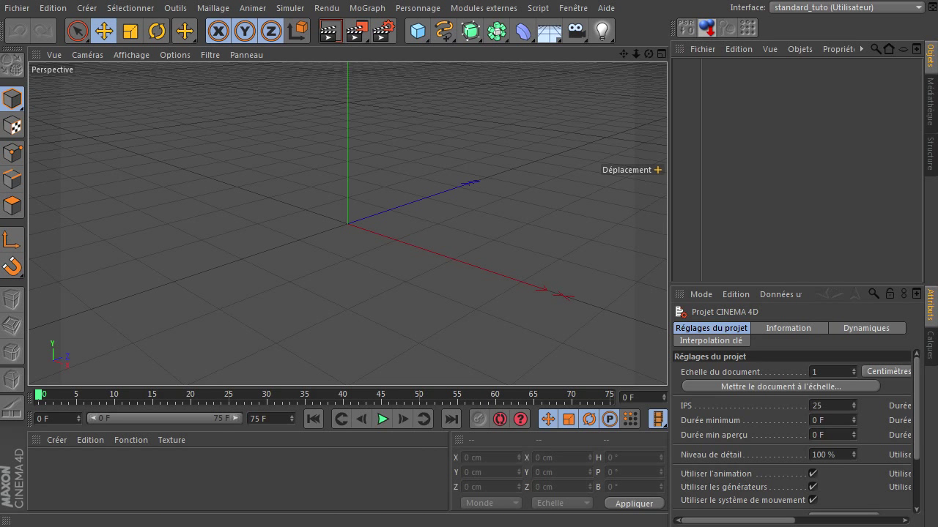
Switch to Cinema 4D and import test.obj from the tutosculptris2 folder with a scale factor of 100 centimetres
left_click_drag(936, 110, 604, 150)
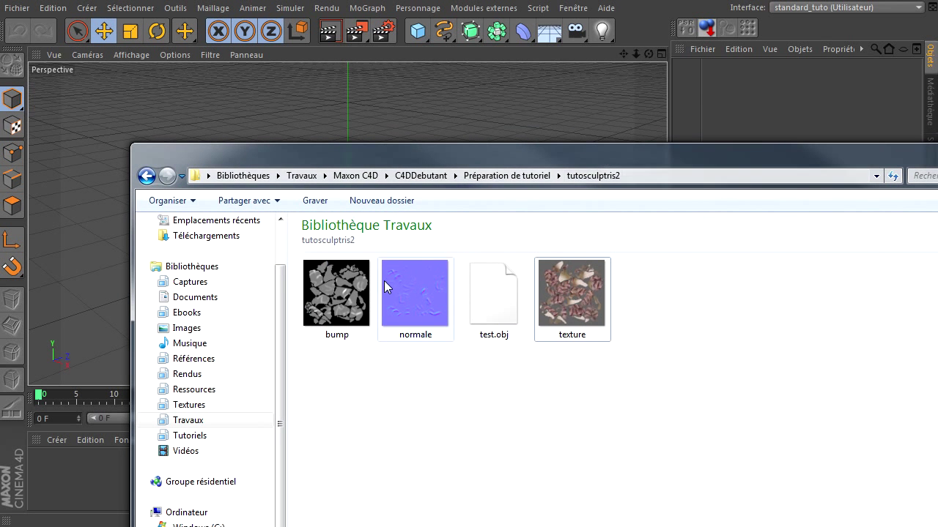
left_click_drag(505, 311, 473, 119)
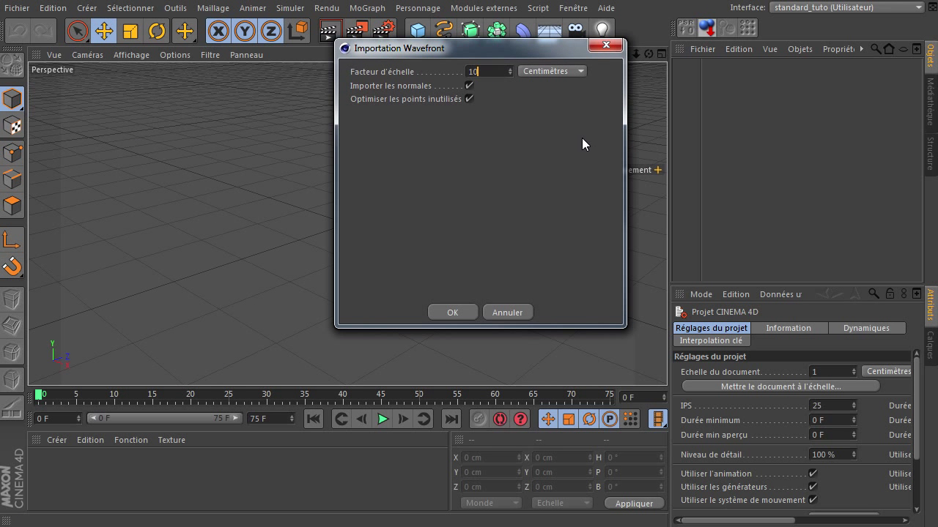
type("0")
left_click(437, 312)
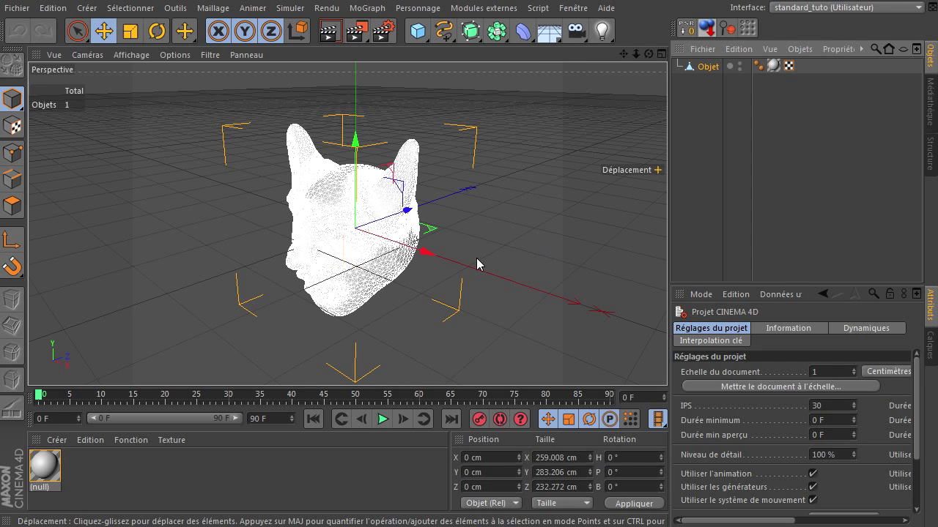
left_click(533, 179)
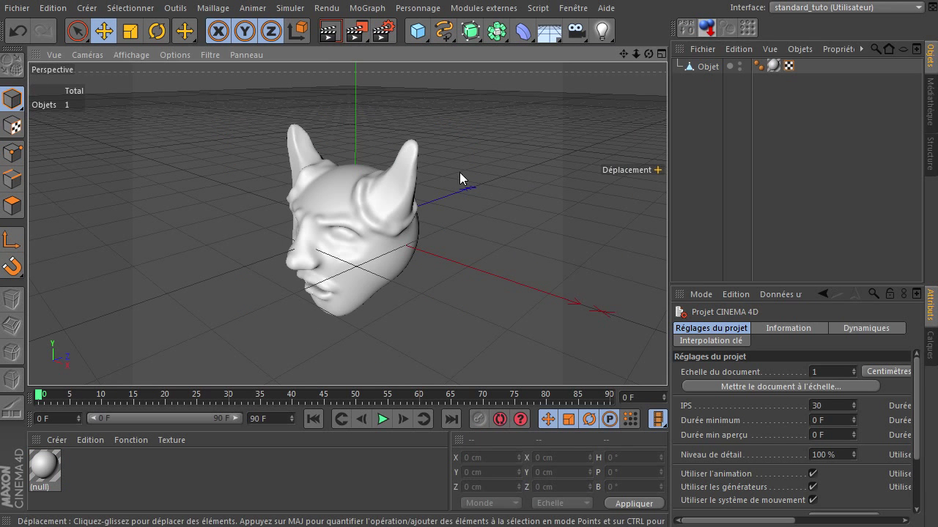
Load the texture image from the tutosculptris2 folder into the Couleur channel of the head's material
left_click(48, 466)
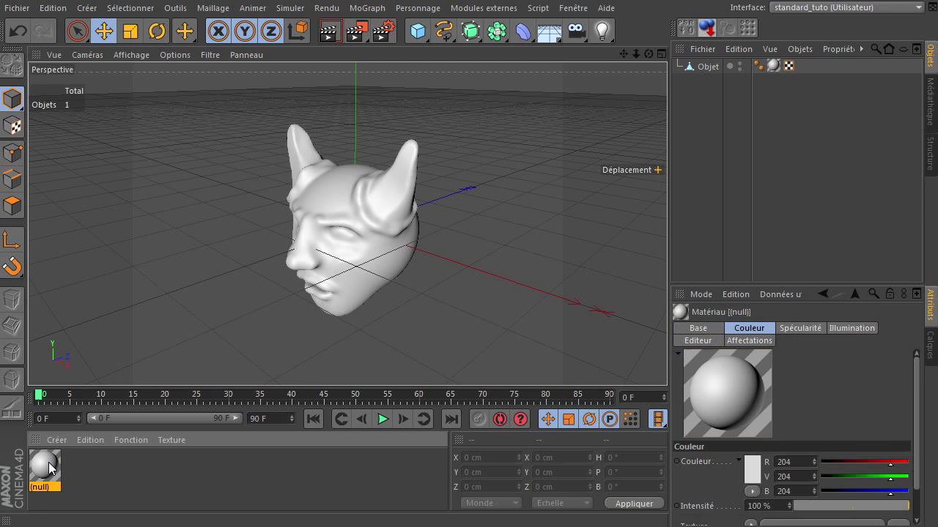
double_click(50, 468)
left_click_drag(500, 79, 315, 25)
left_click(63, 183)
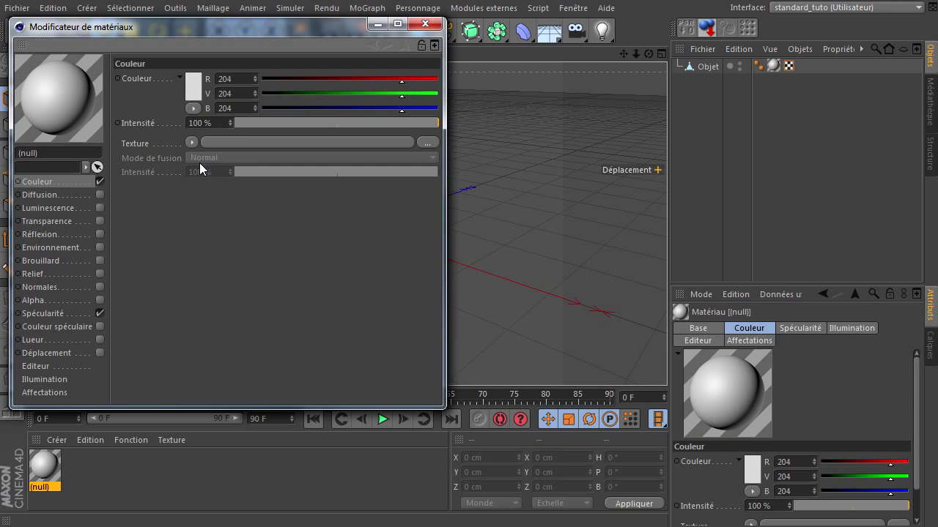
left_click(341, 523)
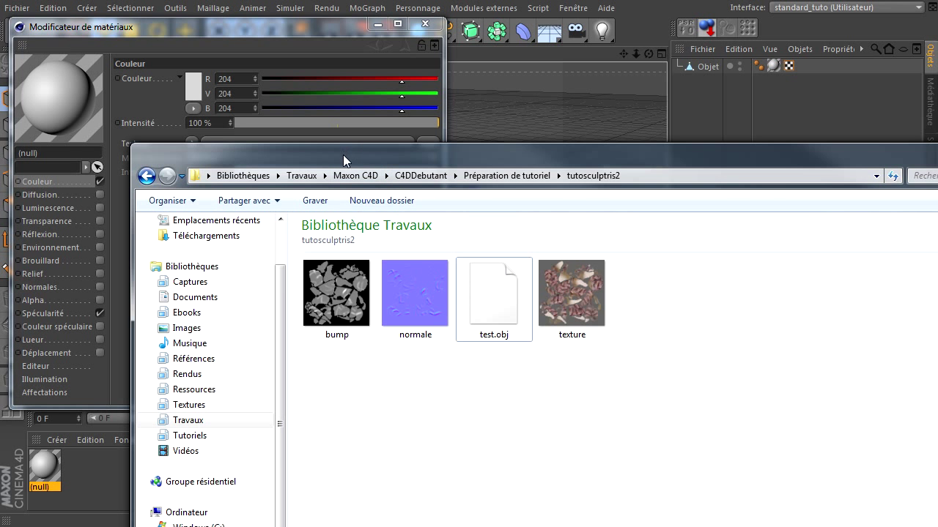
left_click_drag(342, 155, 326, 201)
left_click(520, 364)
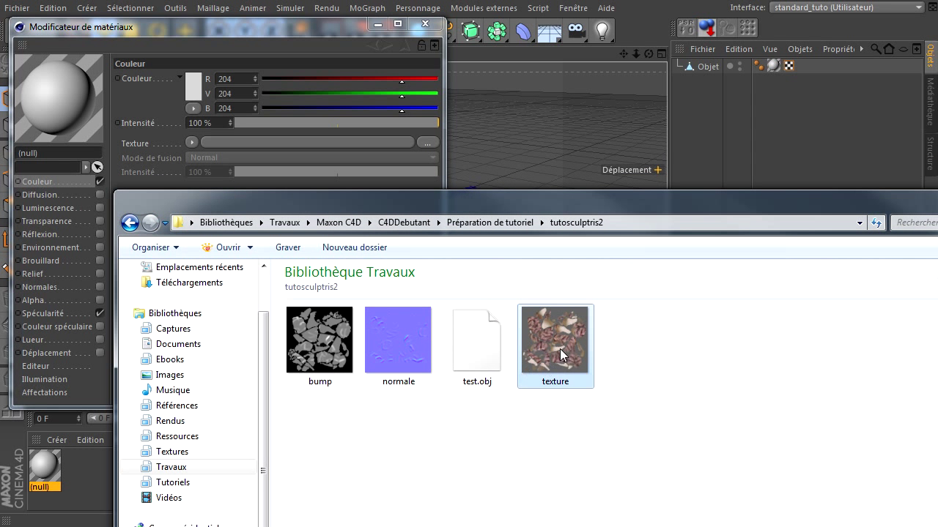
left_click_drag(543, 388, 293, 151)
left_click(76, 232)
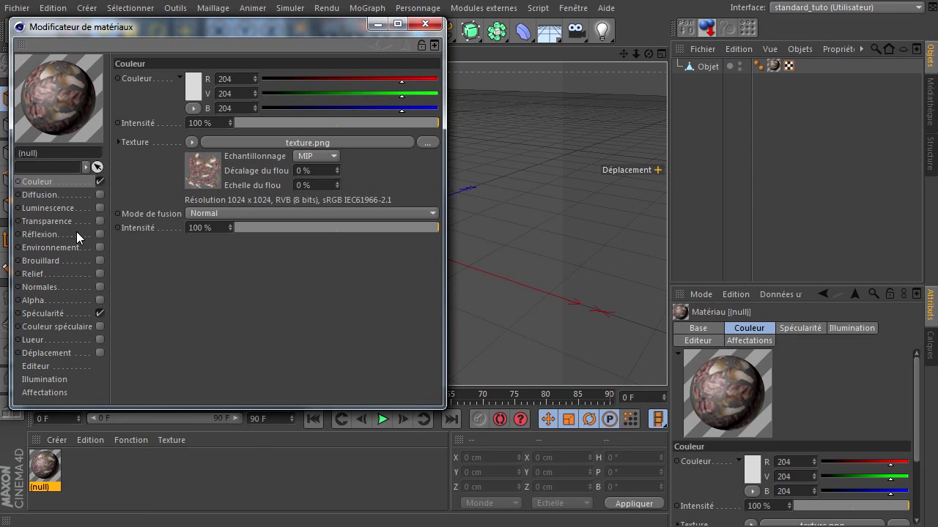
Set the sampling of texture.png in the Couleur channel to Sans
left_click(334, 156)
left_click(320, 155)
left_click(320, 168)
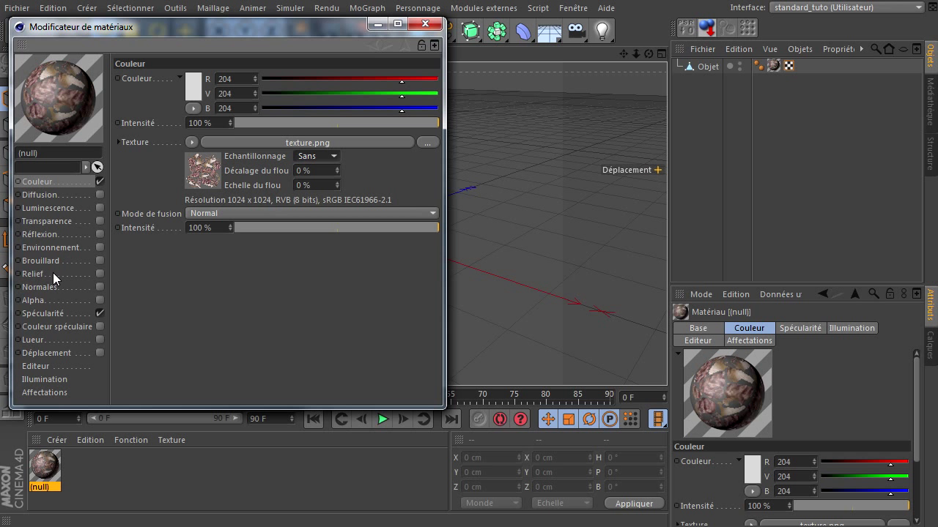
Enable the material's Relief channel, load the bump image into it and adjust the image's sampling
left_click(53, 272)
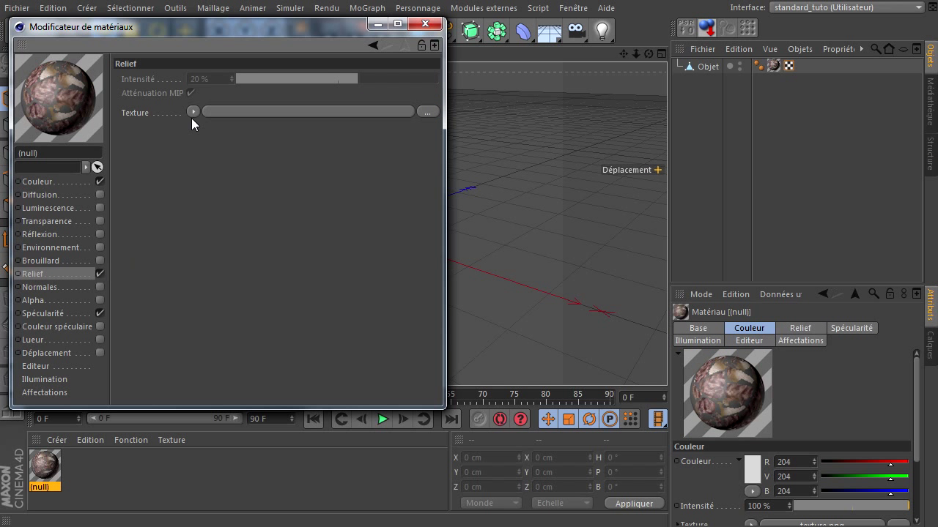
left_click(564, 523)
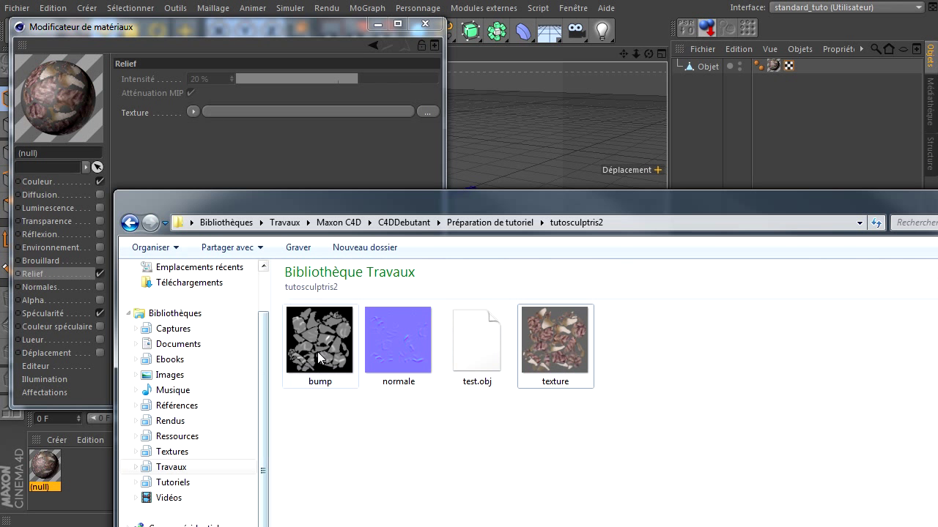
left_click(337, 317)
left_click_drag(270, 125, 269, 109)
left_click(311, 126)
left_click(309, 139)
Enable the material's Normales channel and load normale.png as its texture
left_click(100, 286)
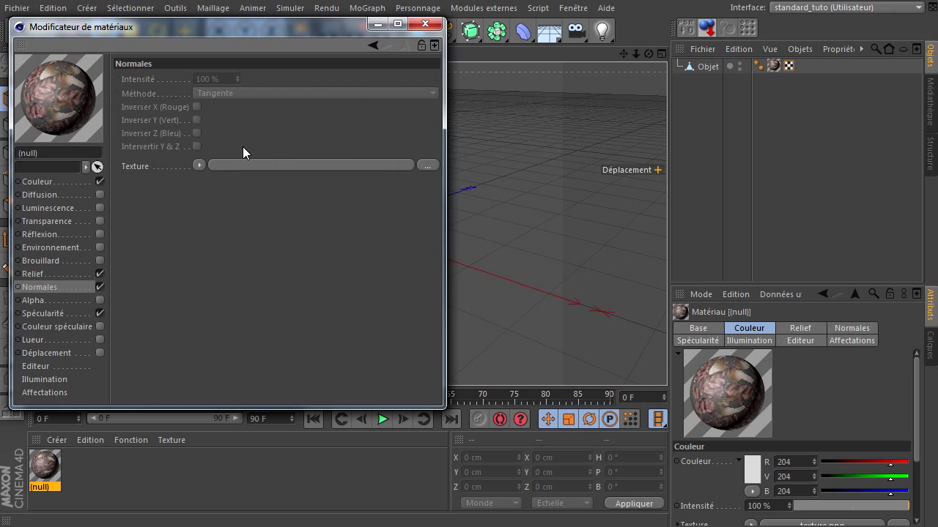
key("alt+Tab")
left_click(399, 355)
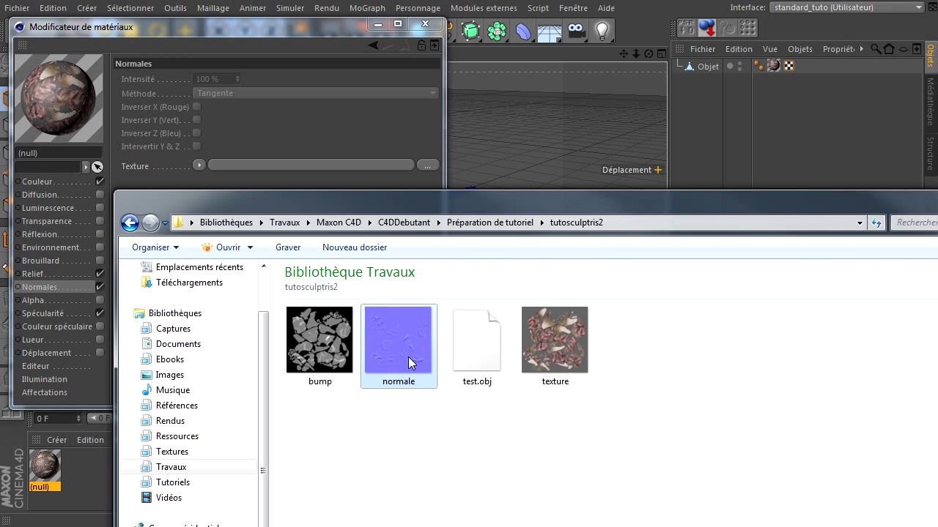
left_click_drag(397, 352, 304, 167)
left_click(345, 136)
left_click(341, 184)
left_click(136, 293)
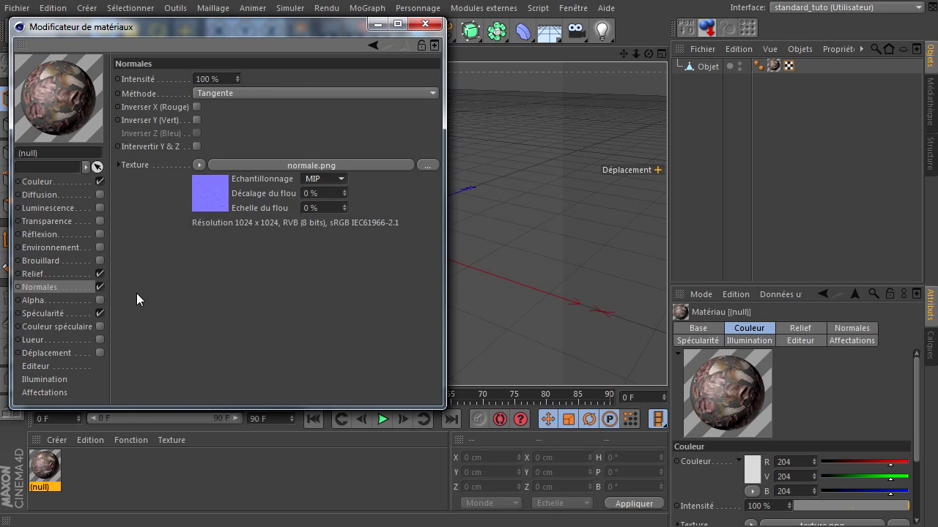
Disable the material's Spécularité channel and close the material editor to view the textured head from the front
left_click(100, 313)
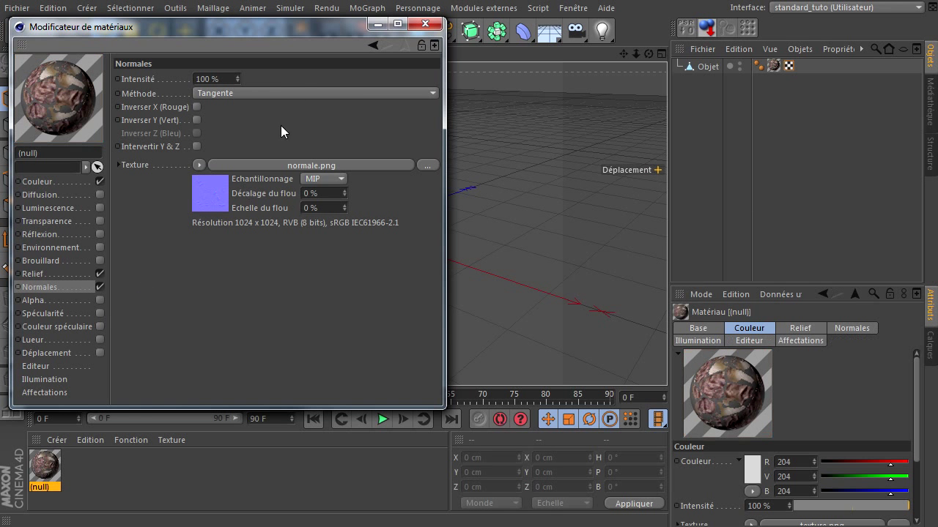
left_click(425, 24)
left_click_drag(649, 53, 414, 146)
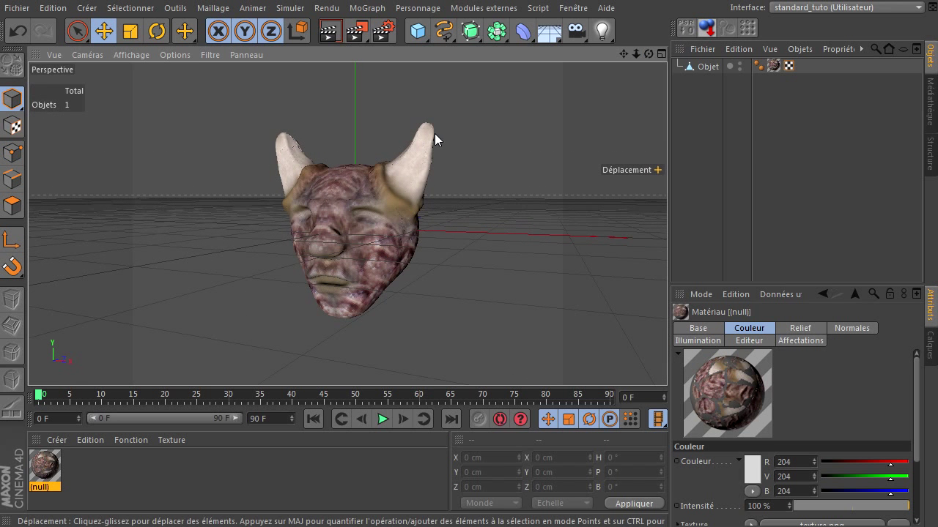
left_click(788, 66)
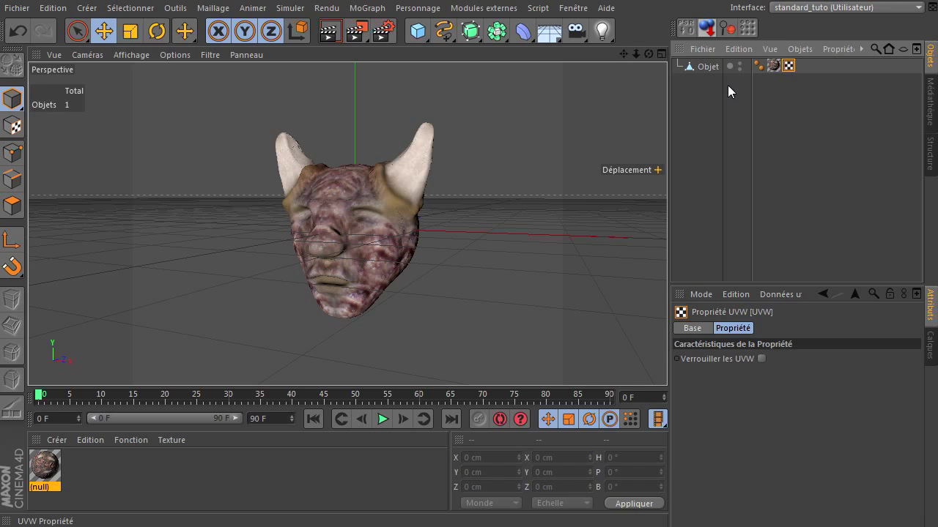
left_click(708, 67)
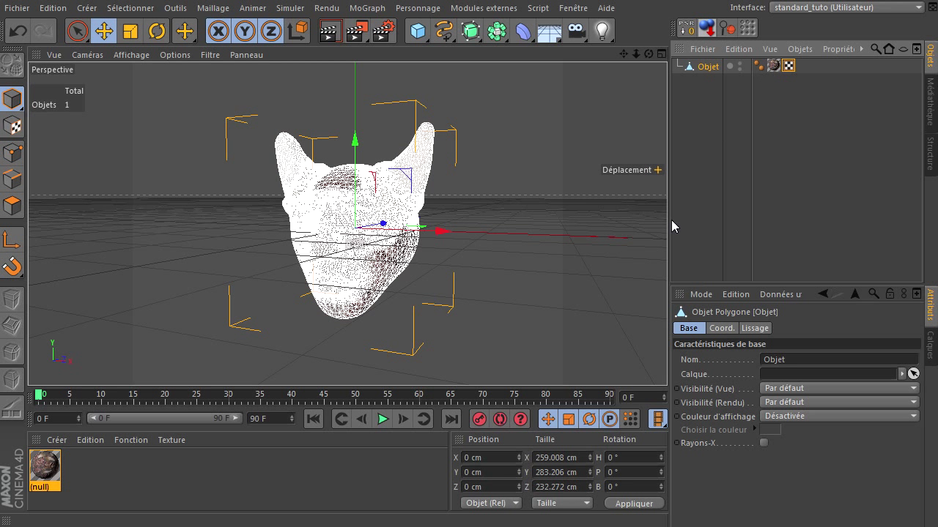
left_click(562, 222)
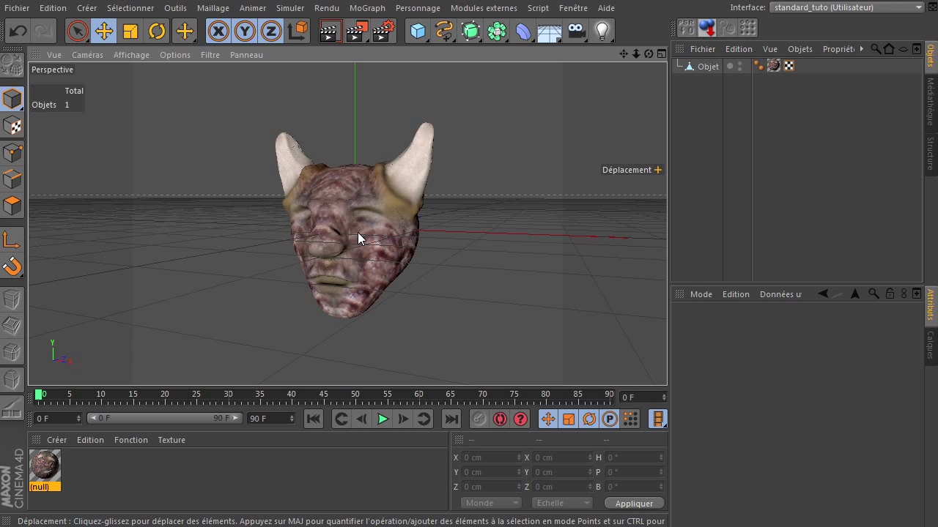
Render the textured head in the perspective view, first in full and then in close-up from the front
left_click(329, 31)
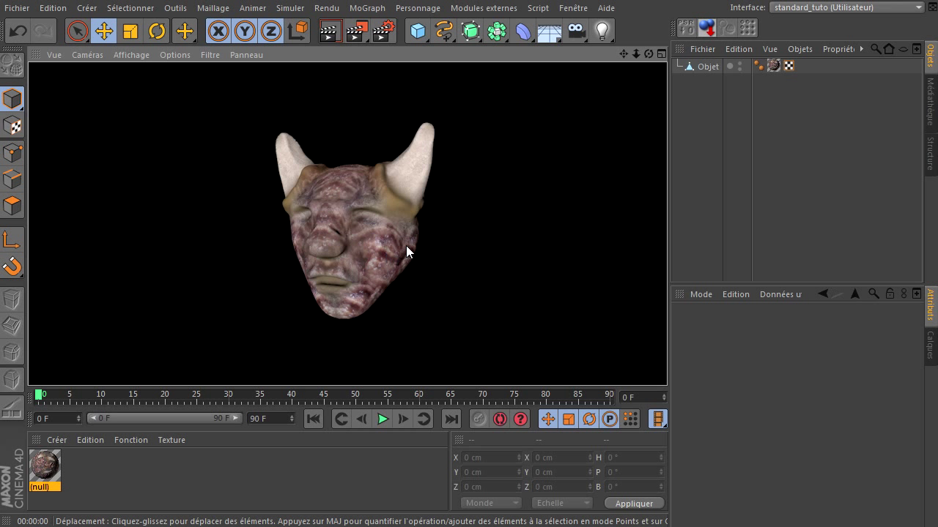
scroll(343, 279, "up", 5)
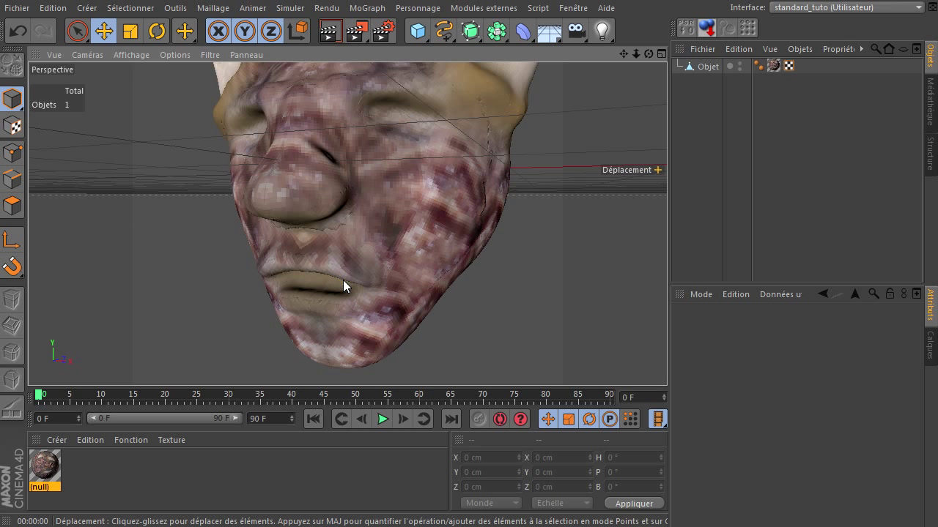
left_click_drag(646, 52, 602, 368)
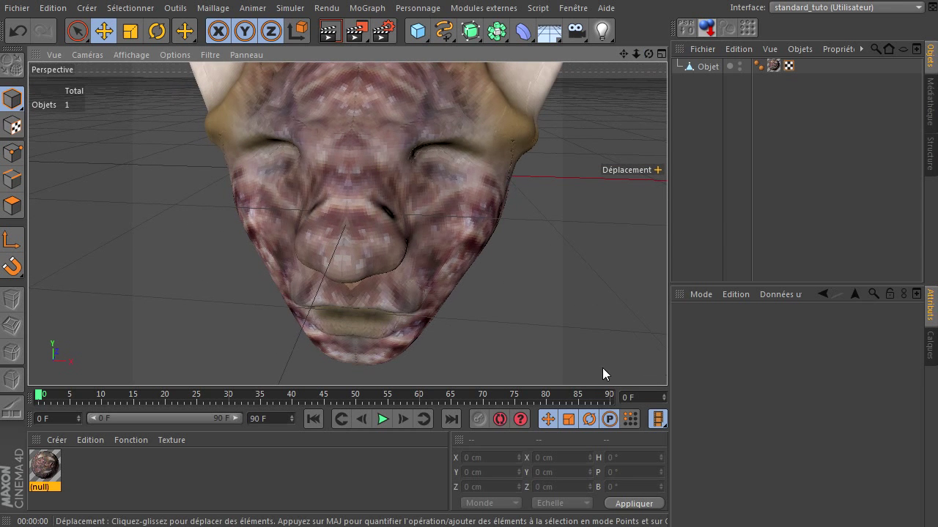
left_click(330, 33)
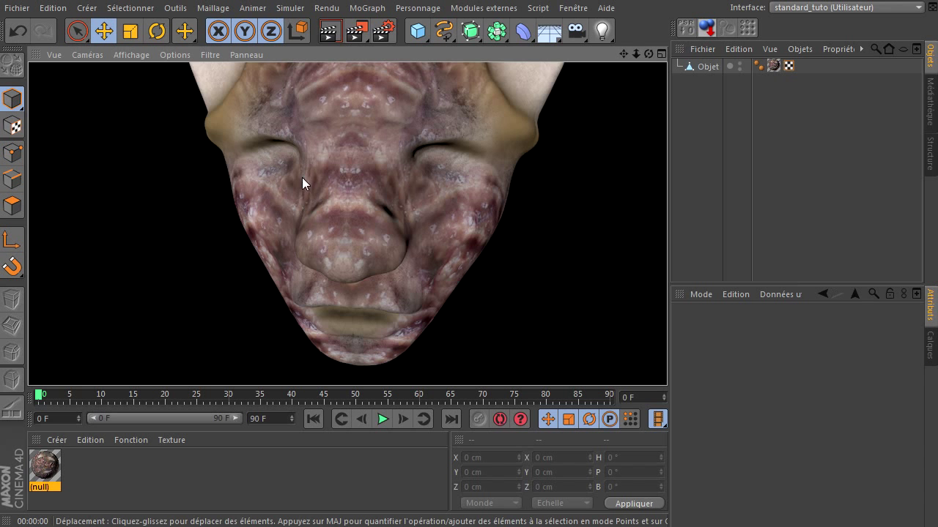
Review the head material's Relief and Normales channel settings in the material editor, then close it
left_click(51, 469)
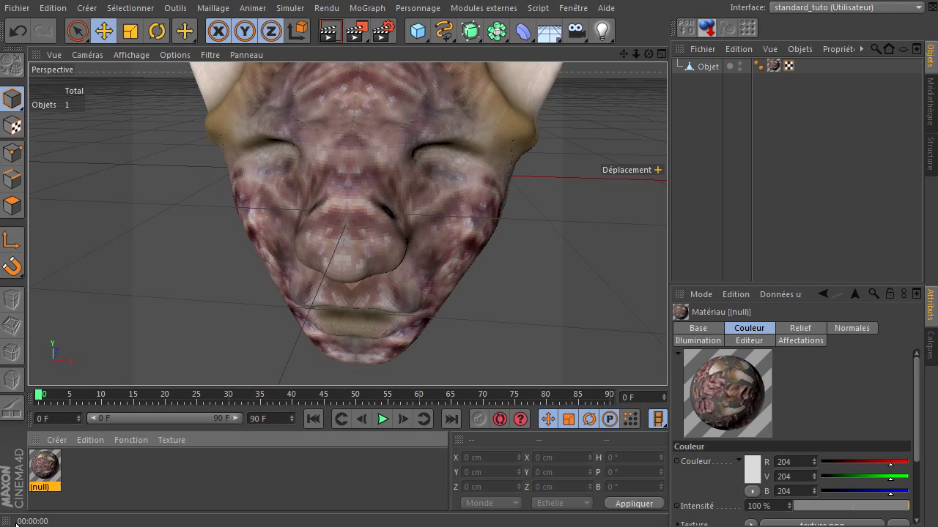
double_click(41, 470)
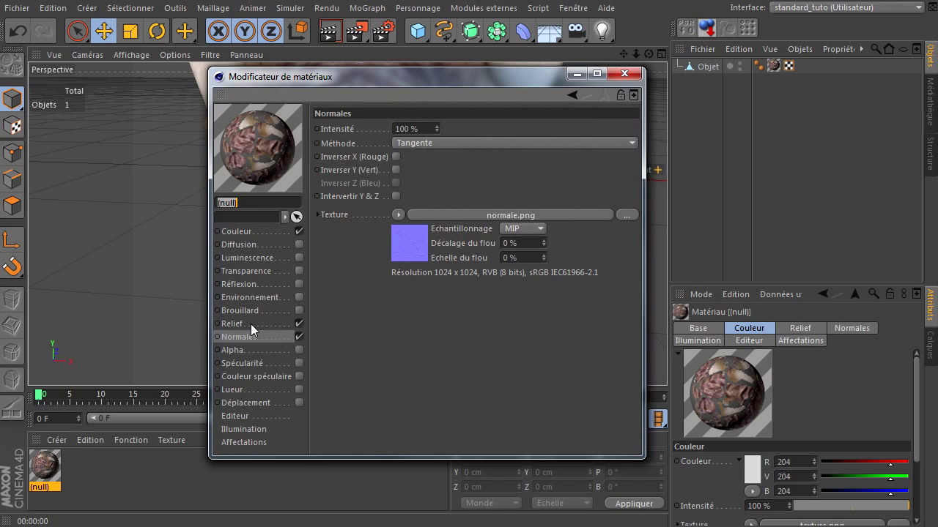
left_click(233, 324)
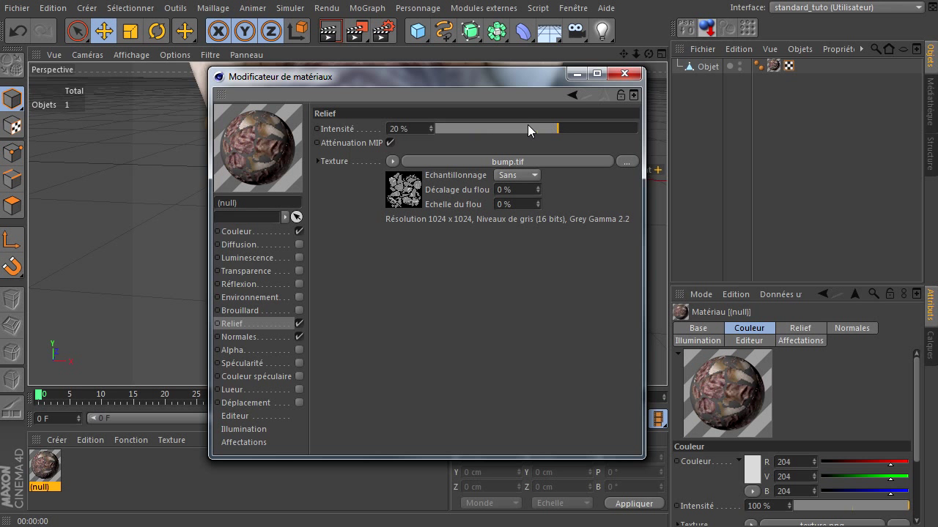
left_click(239, 337)
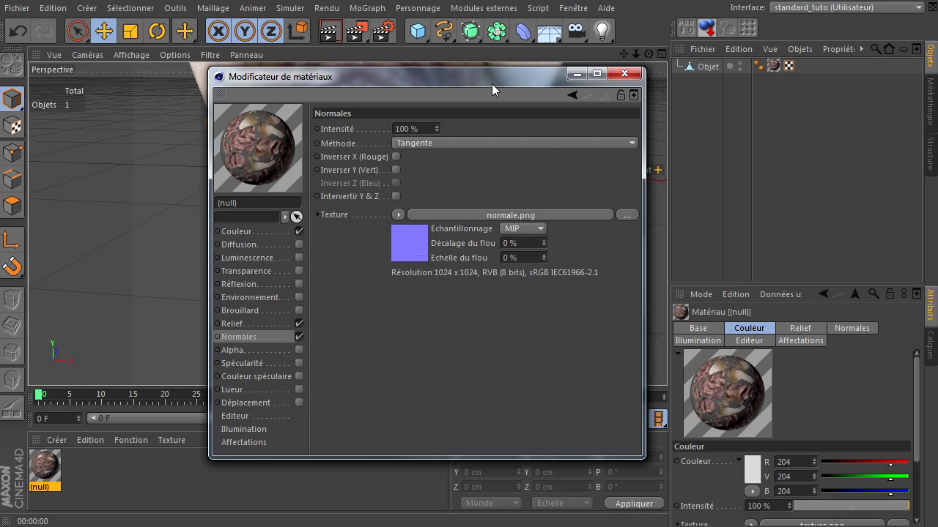
left_click(628, 72)
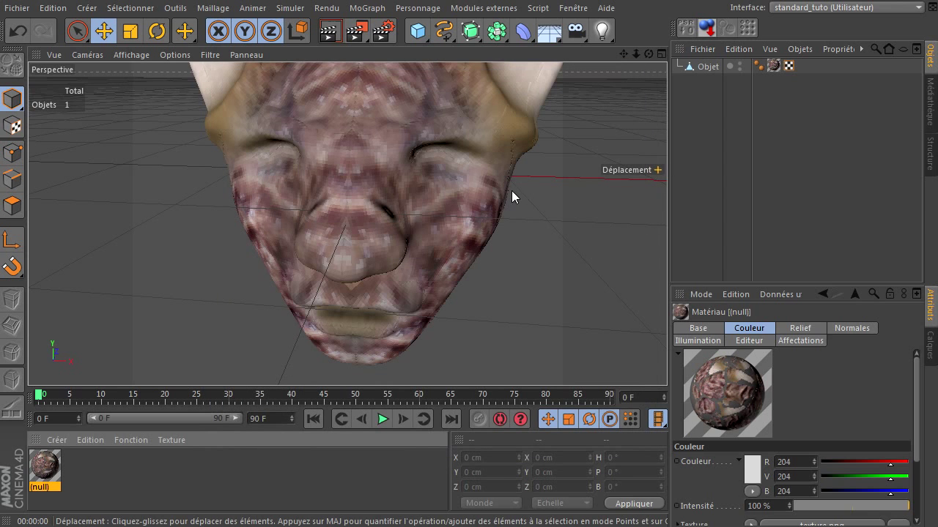
Render close-ups of the head's side and back in the perspective view, then return to a front three-quarter view
left_click_drag(649, 55, 500, 61)
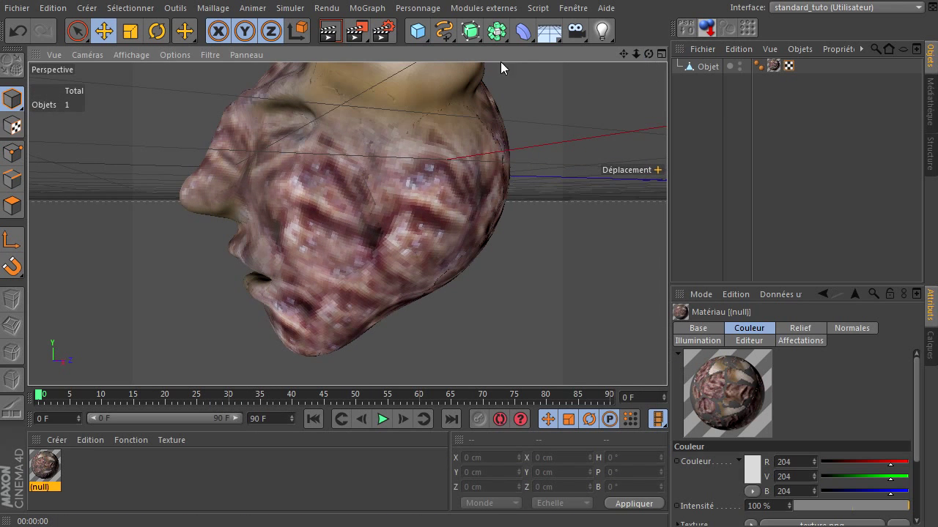
left_click(333, 34)
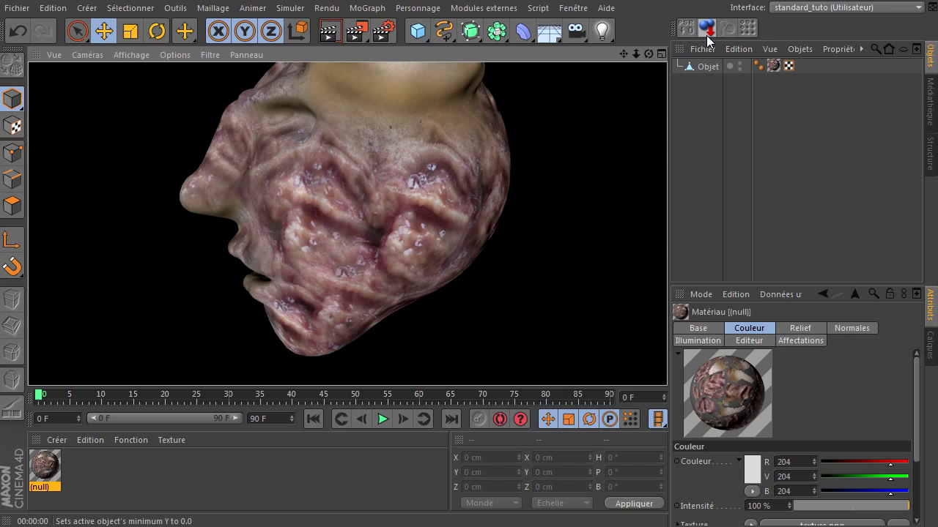
left_click_drag(647, 54, 545, 47)
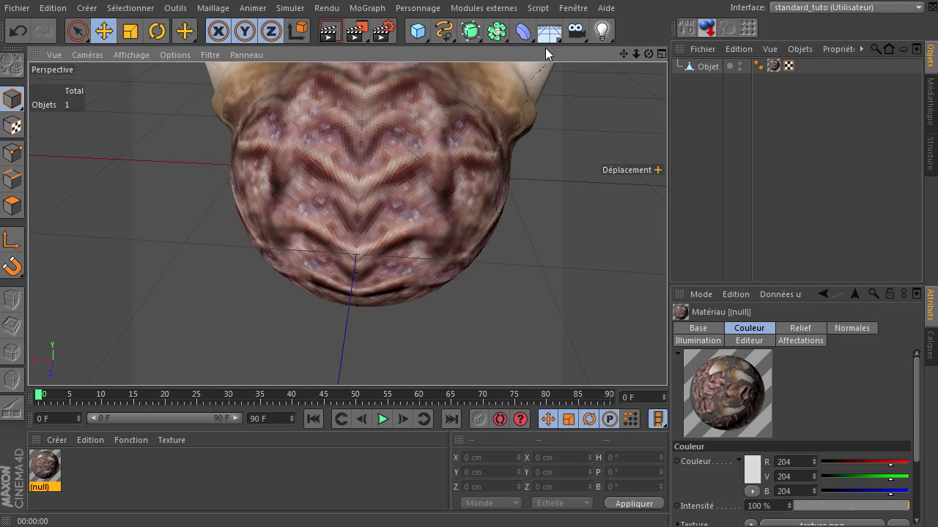
left_click(331, 31)
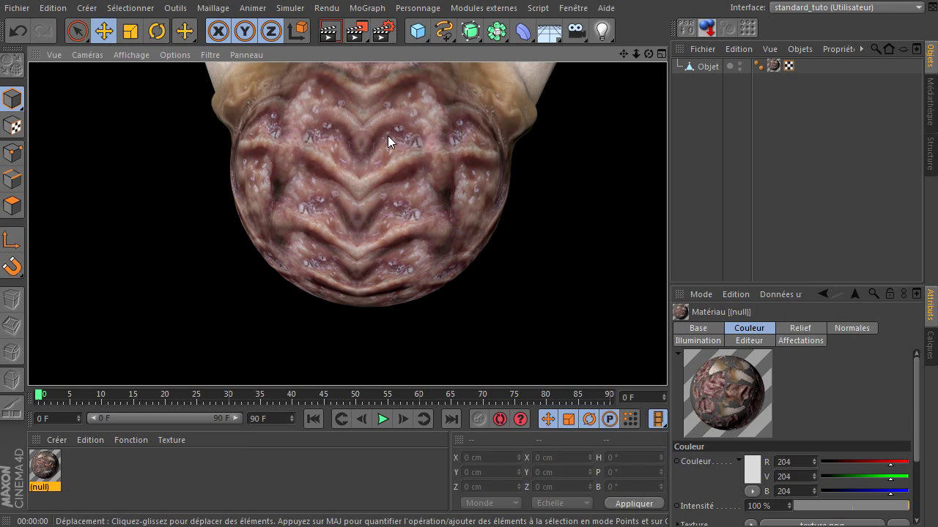
left_click_drag(649, 55, 668, 359)
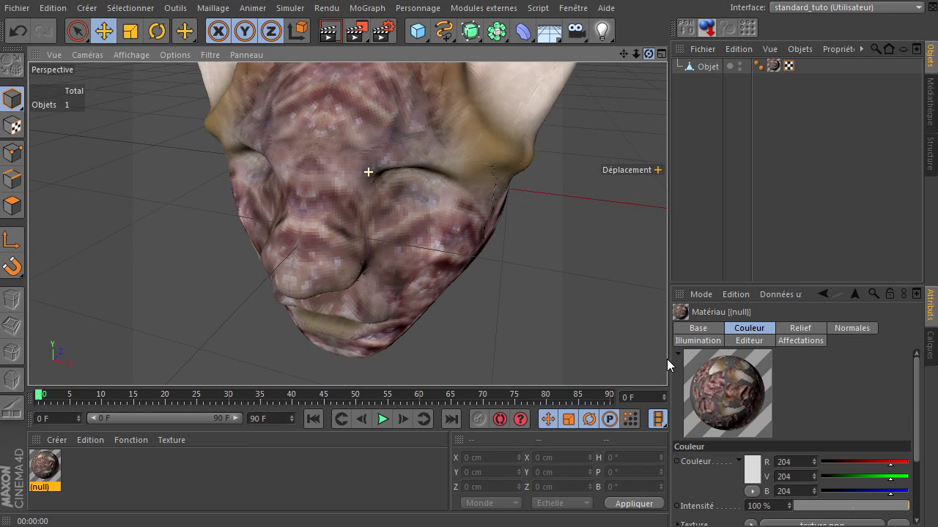